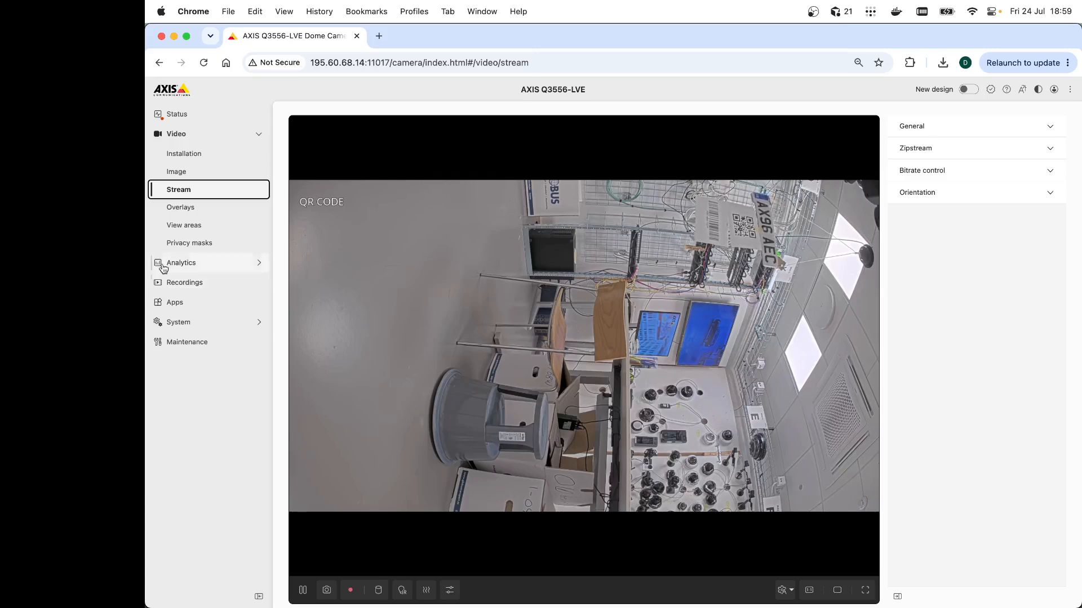
Open the FixedIT Data Agent app from the camera's apps list and go to its configuration files
click(189, 302)
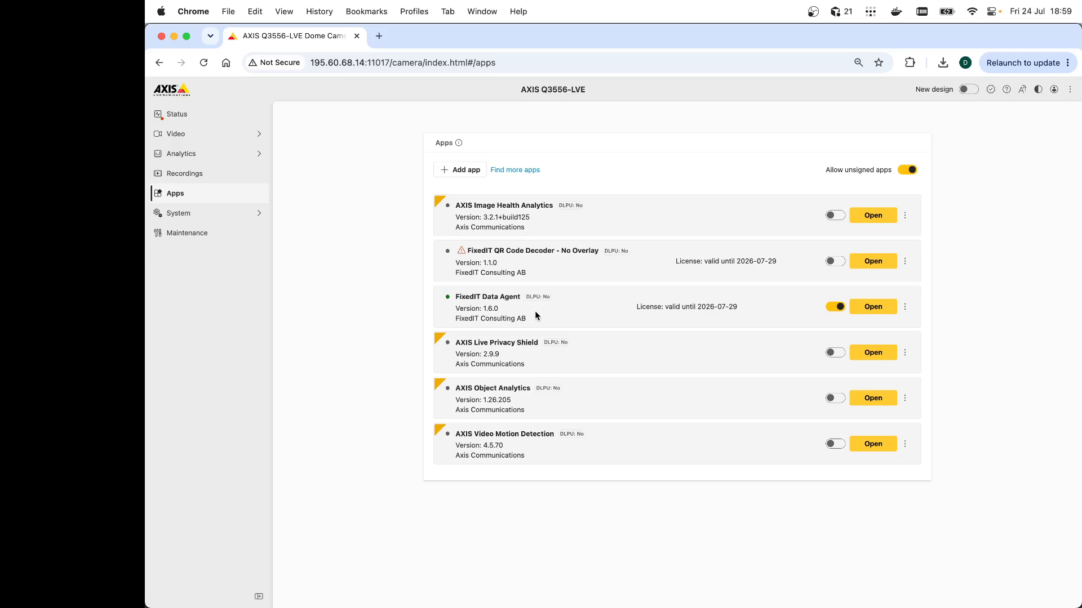
click(862, 306)
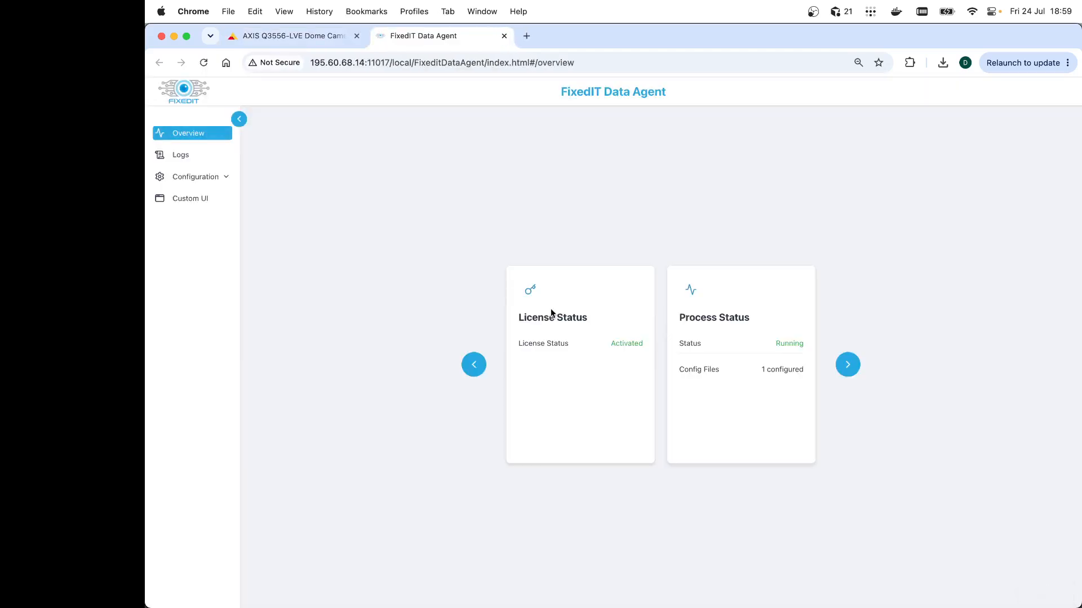
click(206, 177)
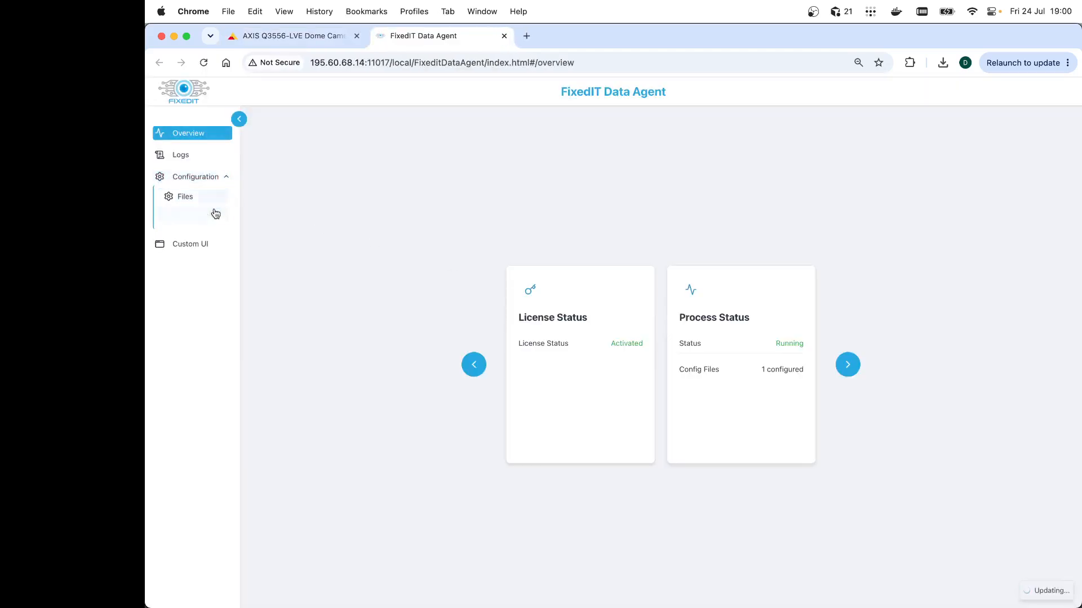
click(192, 200)
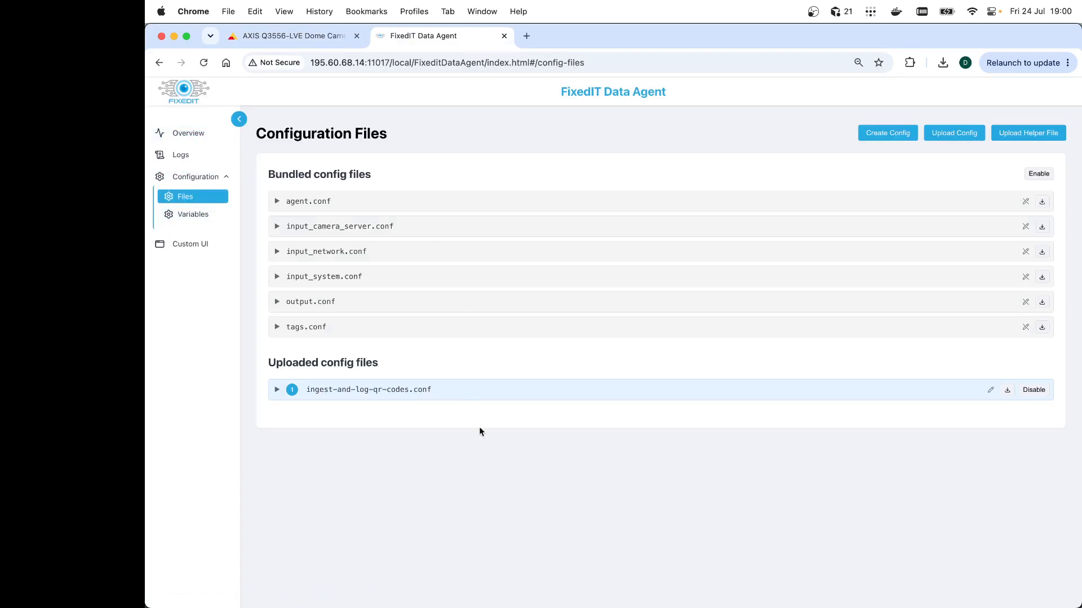
Expand and read through the ingest-and-log-qr-codes.conf configuration file, then collapse it
click(277, 391)
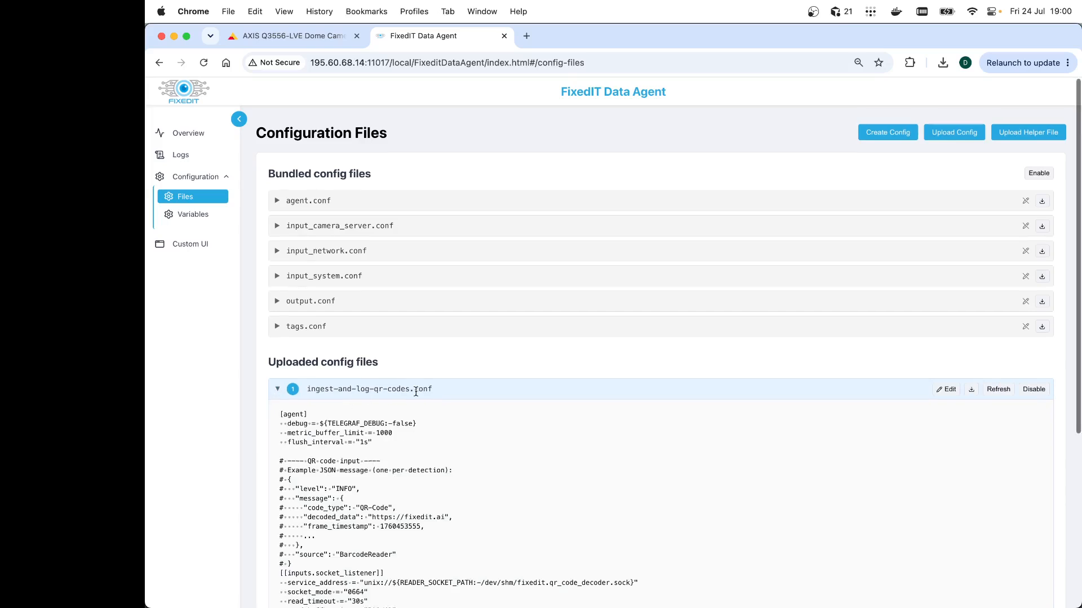
scroll(416, 392, down, 1)
scroll(349, 533, up, 1)
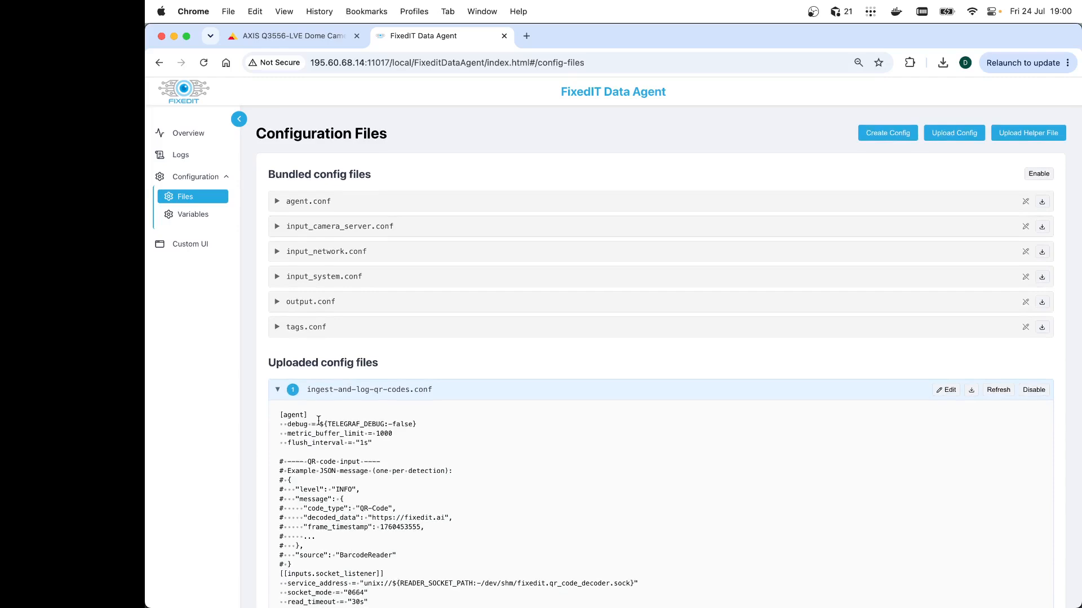
click(276, 392)
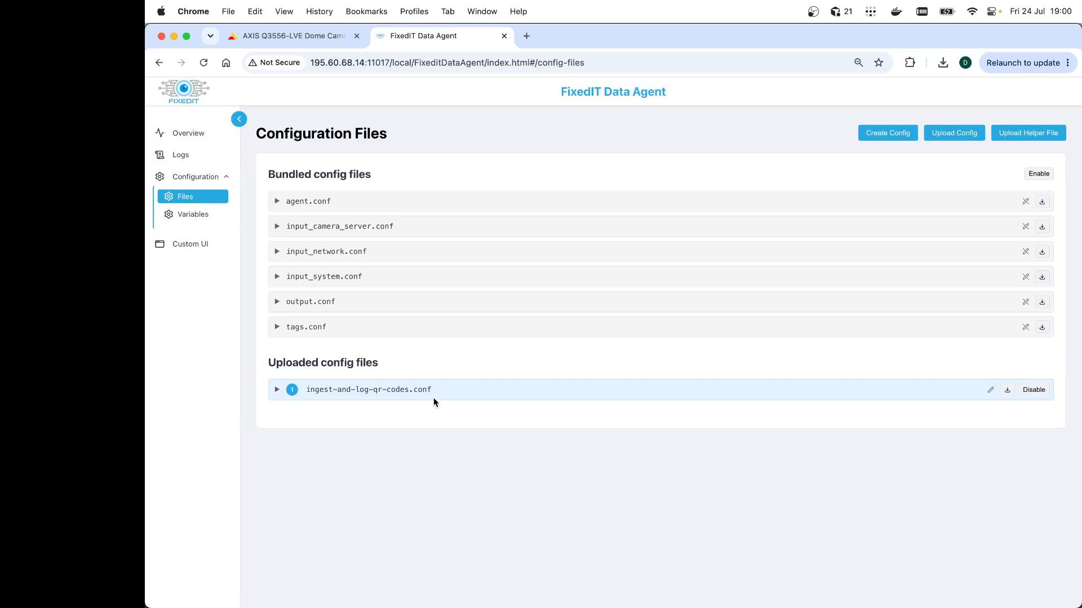
Browse the agent's system logs to review the QR code detection messages
scroll(402, 402, down, 2)
click(192, 156)
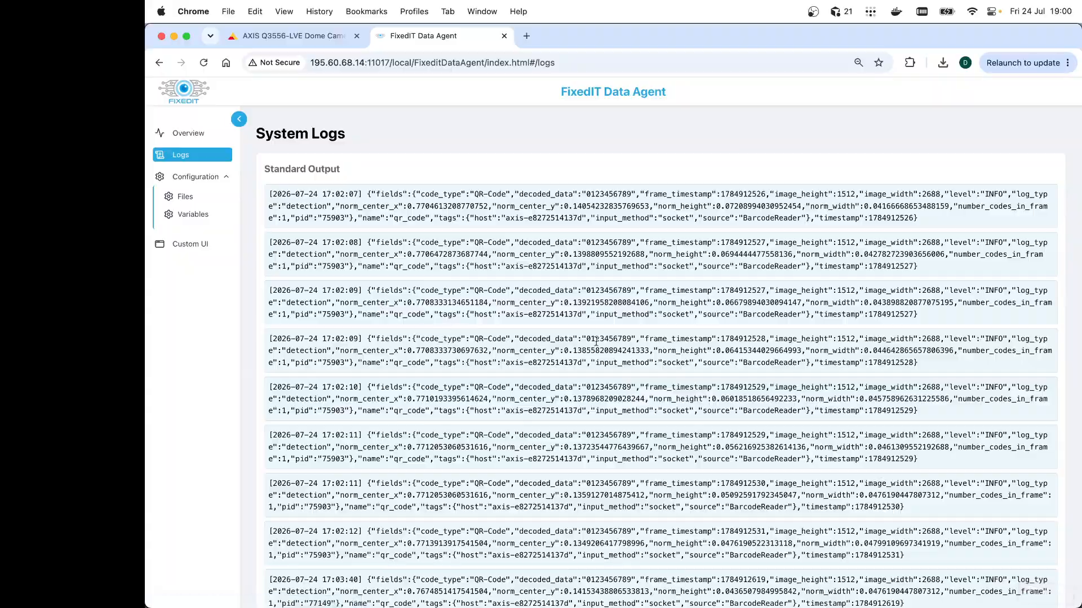
scroll(614, 354, down, 15)
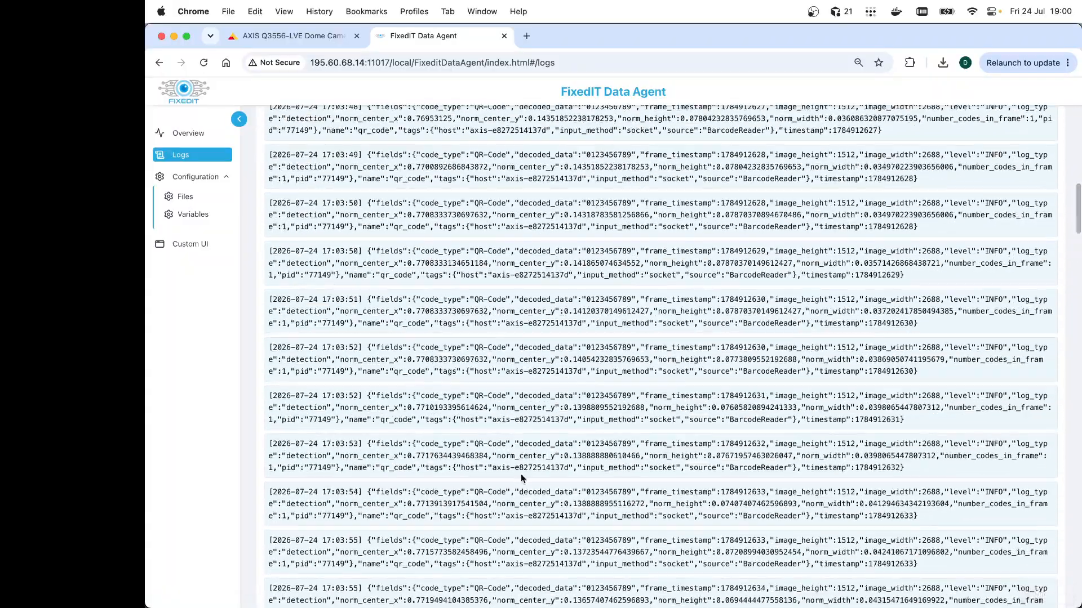
scroll(521, 478, down, 20)
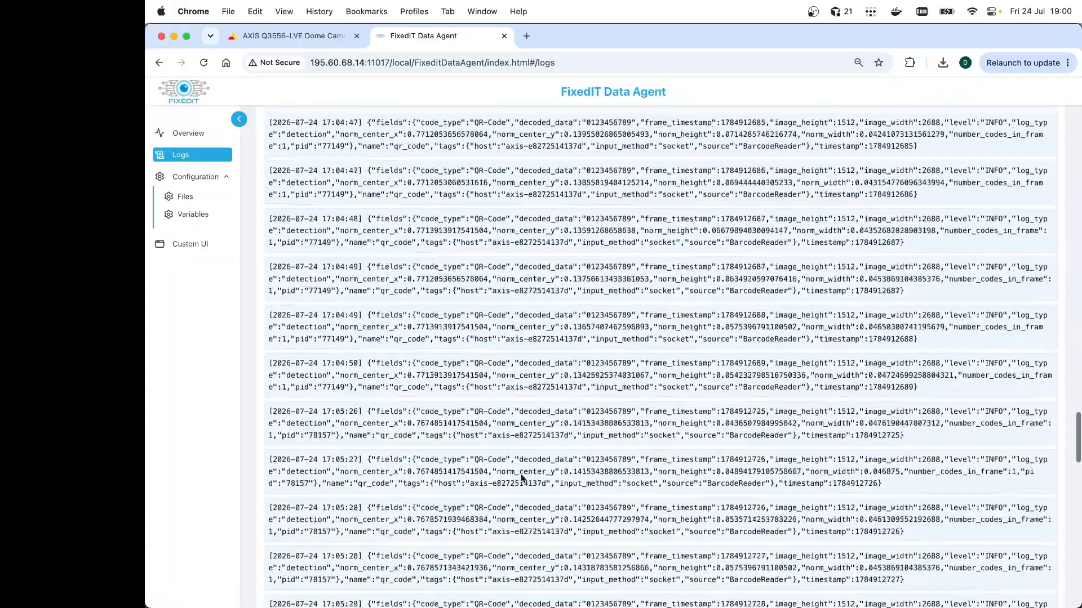
scroll(521, 478, down, 5)
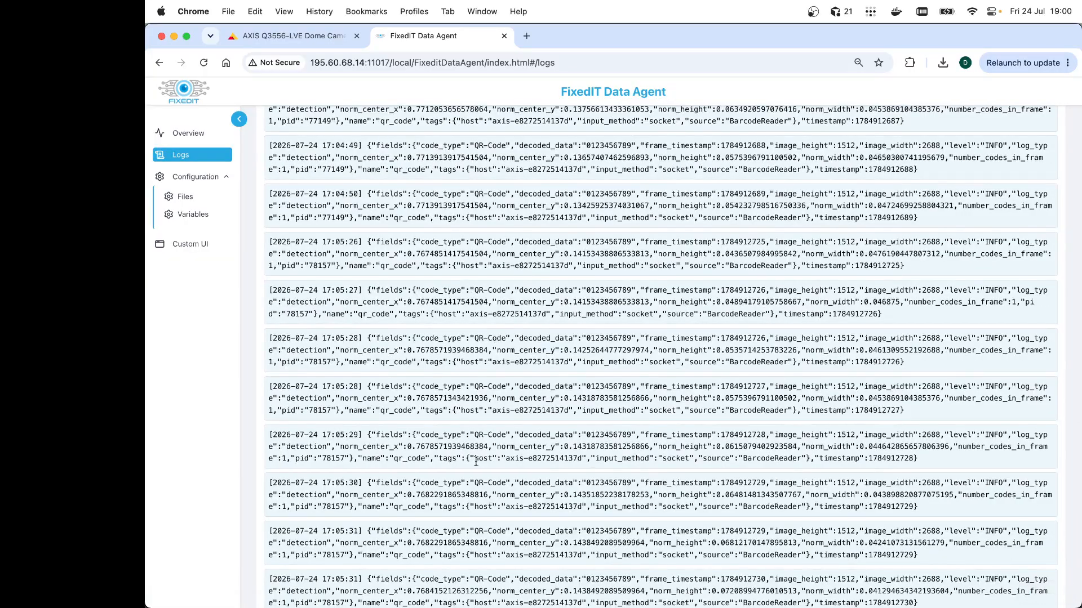
scroll(476, 462, up, 8)
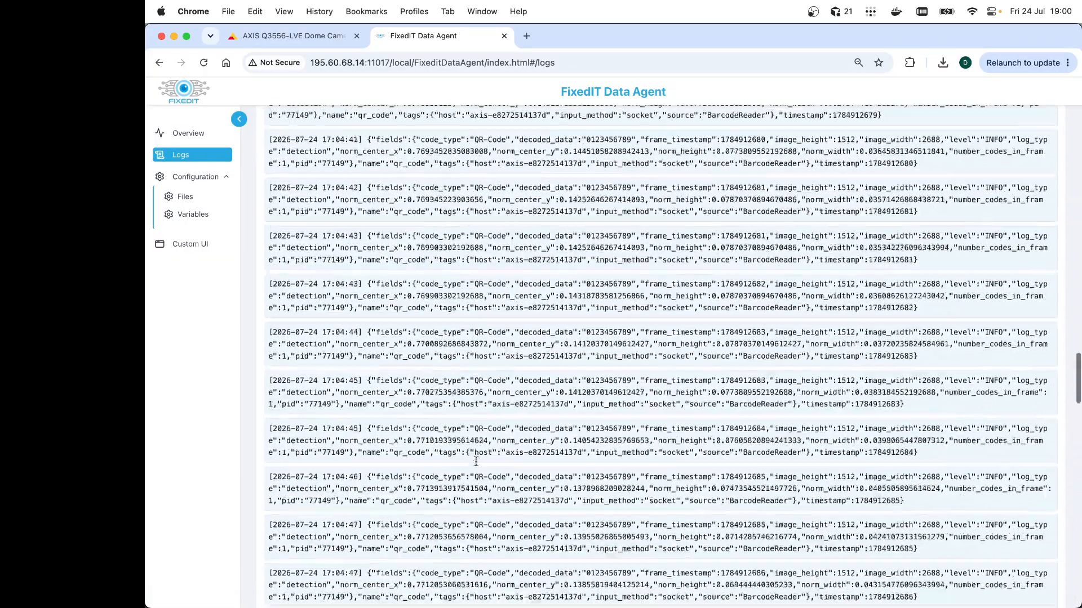
scroll(476, 462, up, 20)
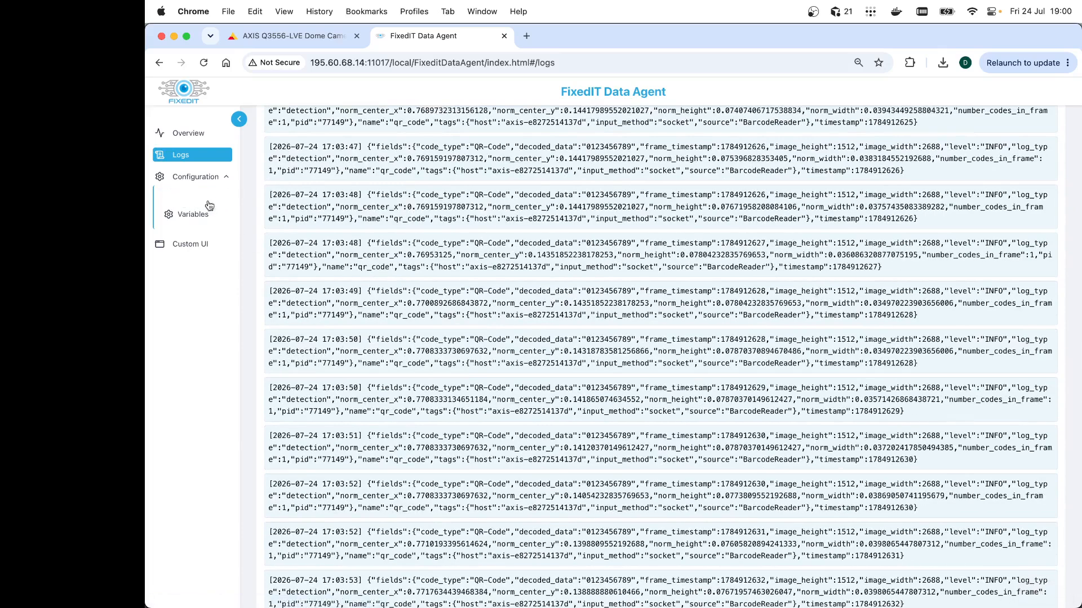
Create a new configuration file named save-qr-codes-to-csv.csv
click(209, 205)
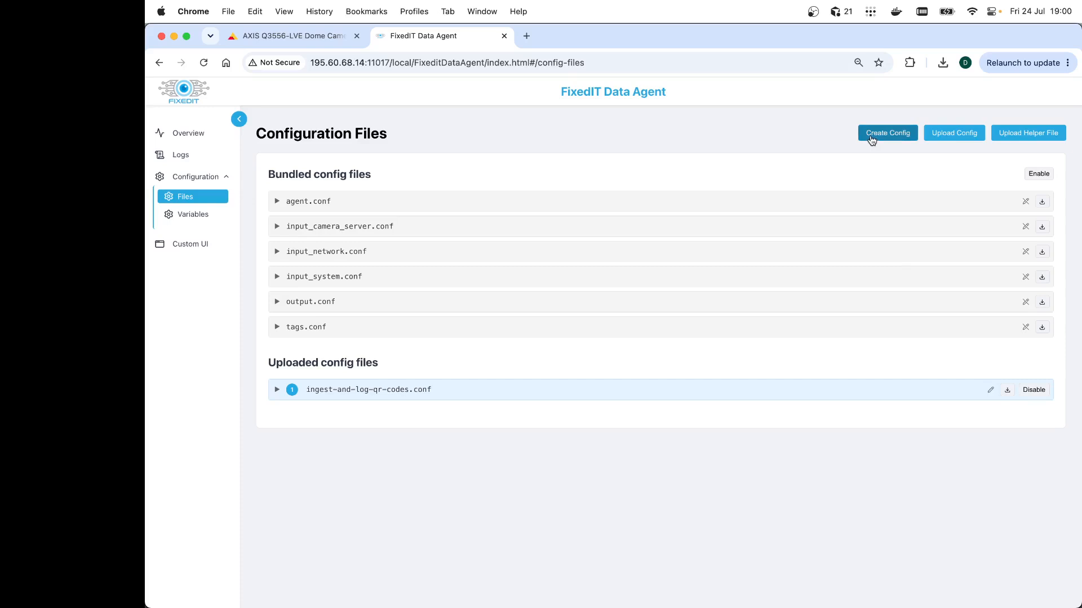
click(871, 136)
click(567, 364)
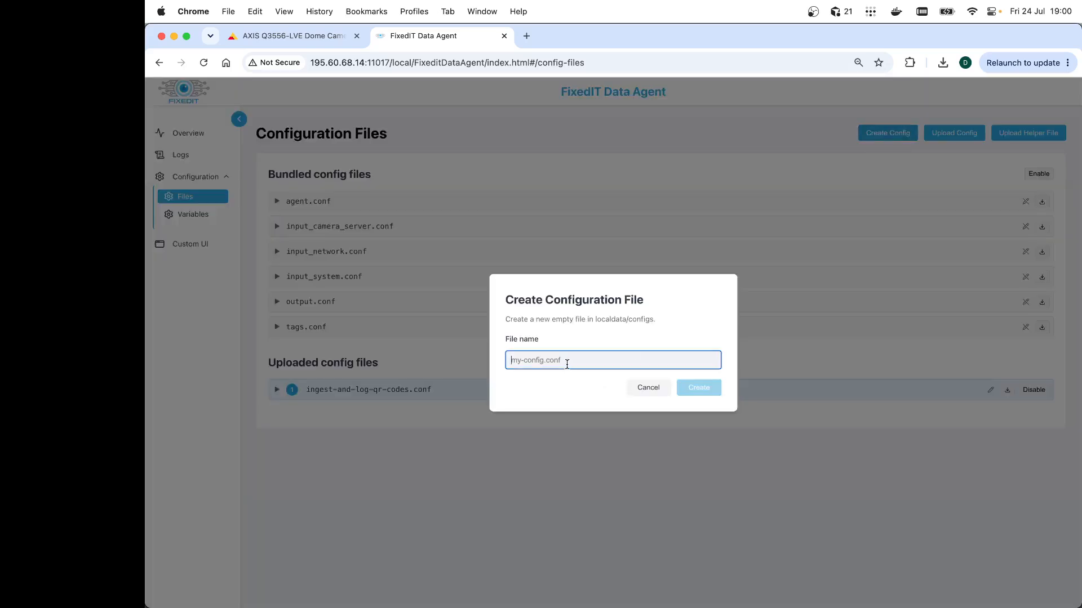
text(save-qr)
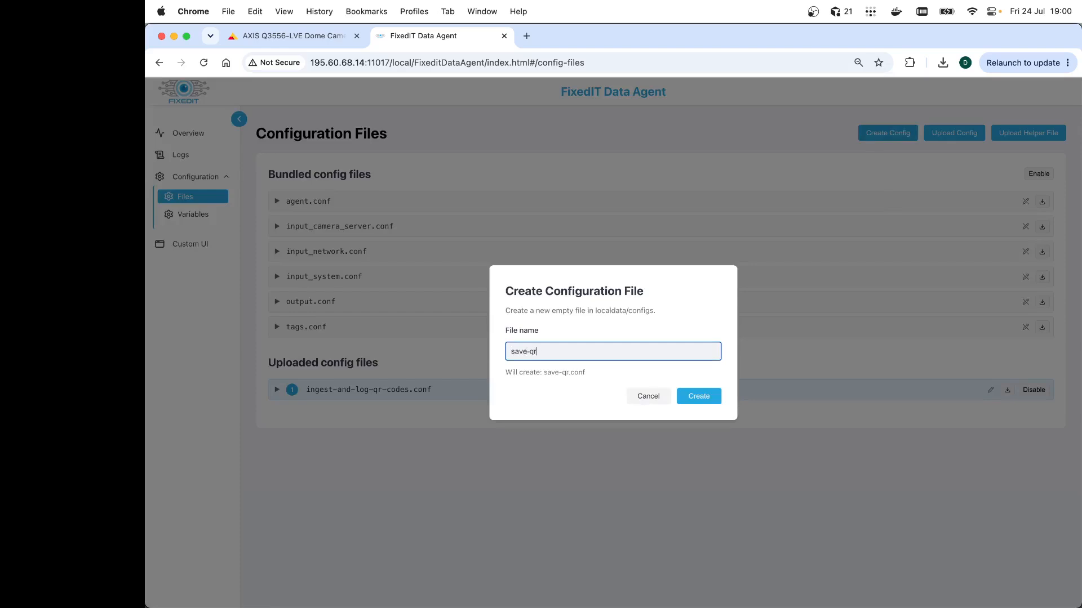
text(-codes-to-csv.csv)
key(Return)
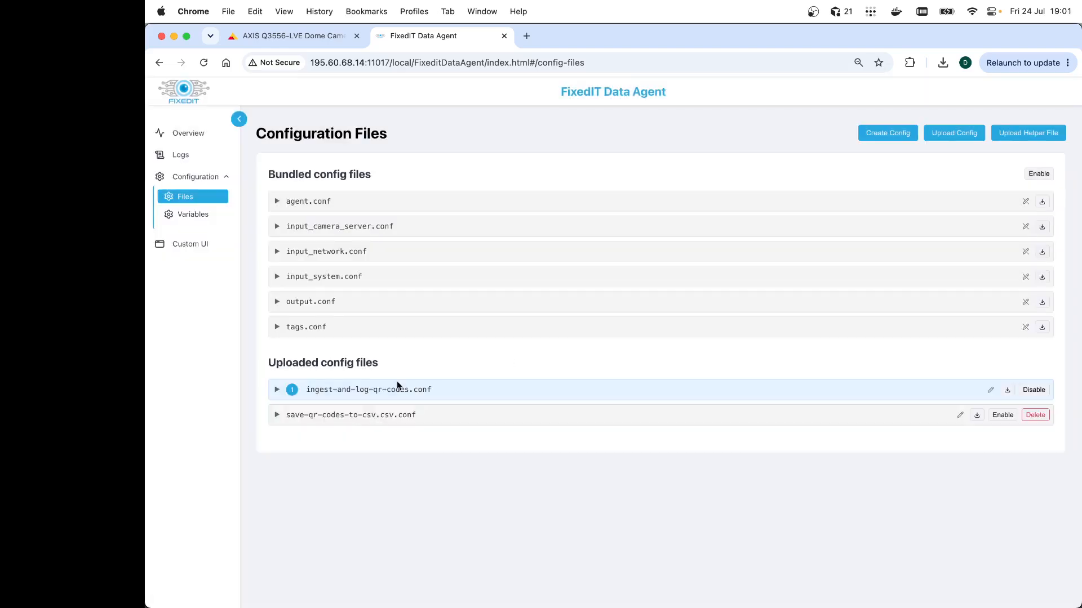
Edit the new save-qr-codes-to-csv.csv.conf file, paste in the CSV file output configuration, and save it
click(276, 413)
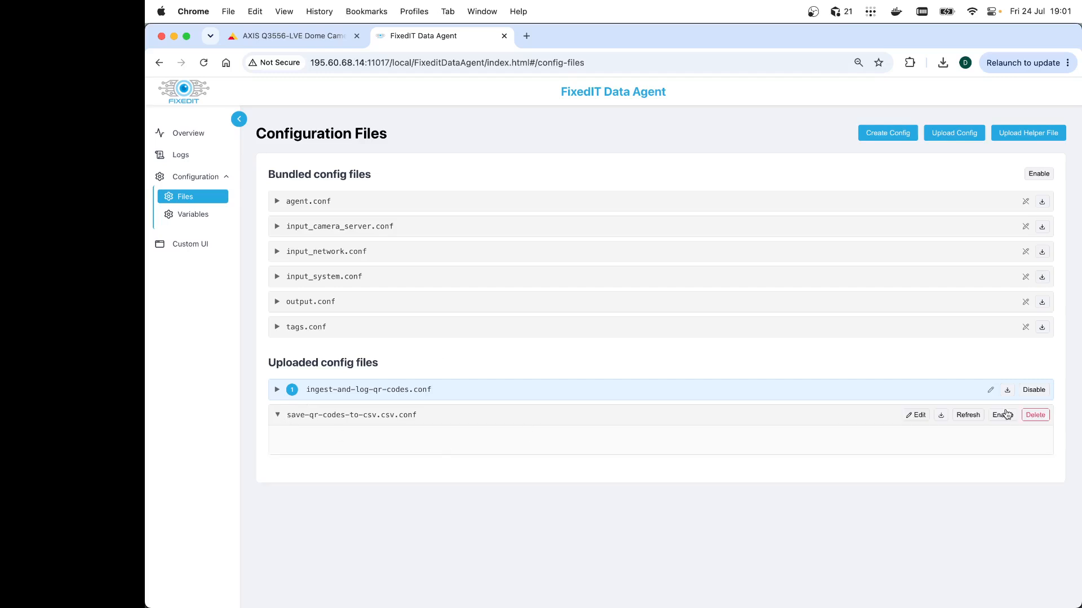
click(911, 419)
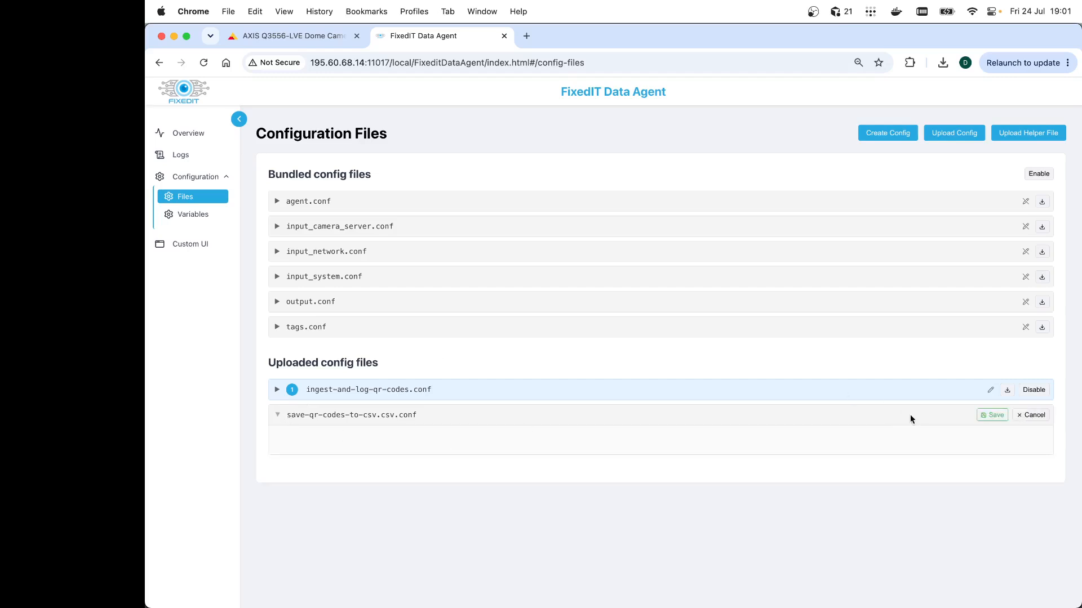
click(351, 435)
key(super+v)
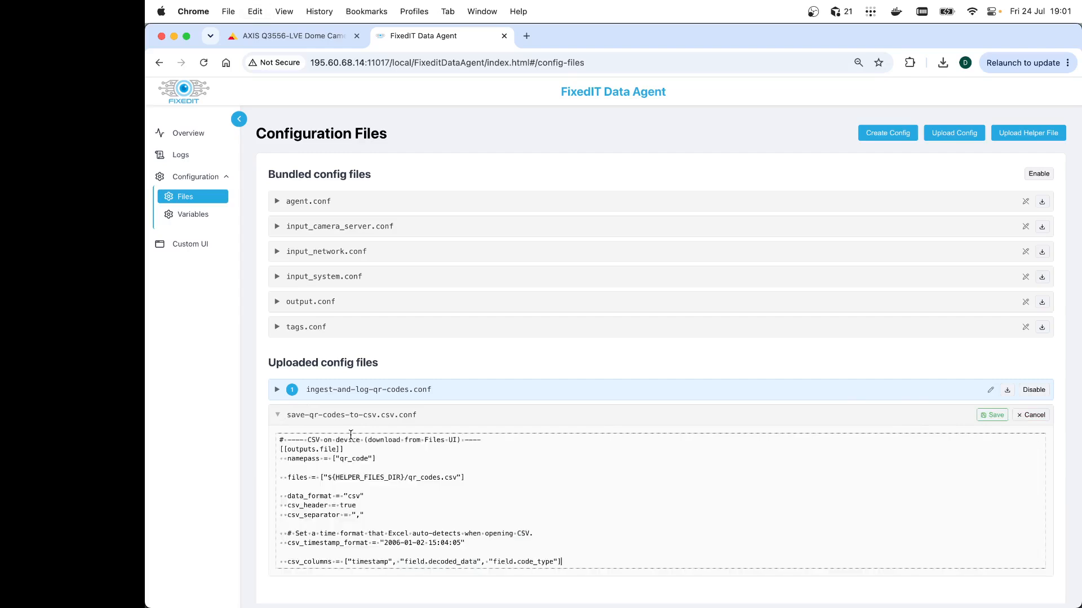
scroll(623, 501, down, 1)
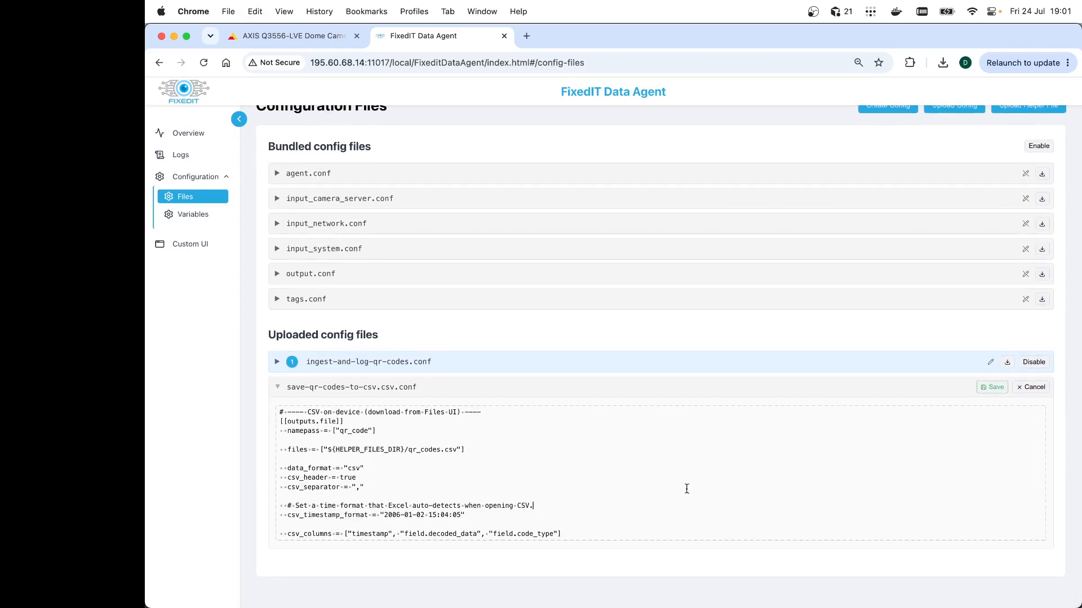
click(992, 387)
Examine the pasted configuration's namepass, output file path, CSV format, timestamp format and column settings
double_click(356, 432)
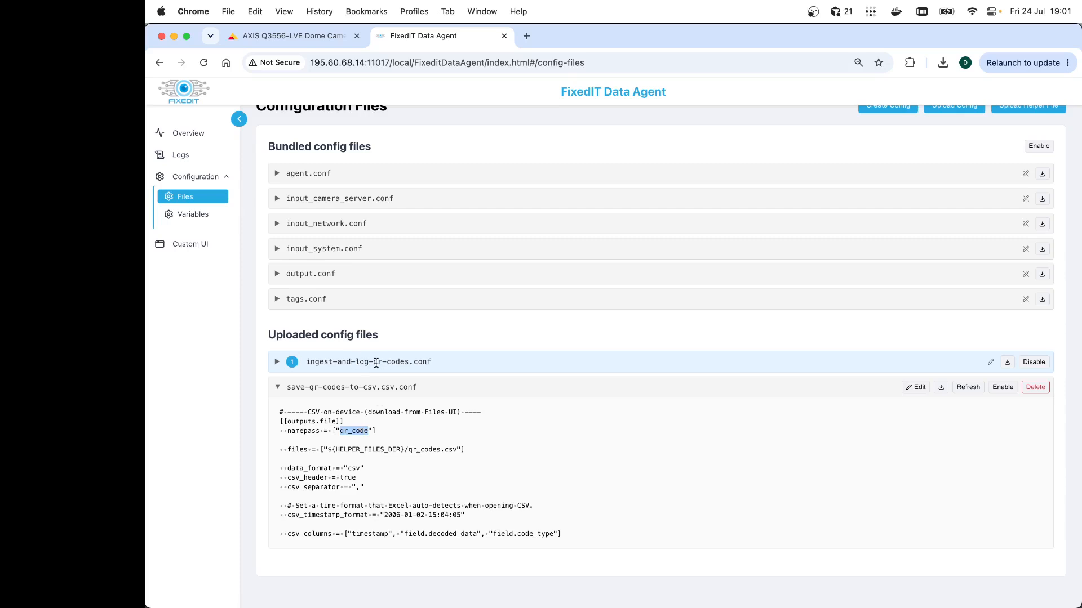
mouse_move(287, 450)
mouse_down()
mouse_move(488, 449)
mouse_move(284, 445)
mouse_up()
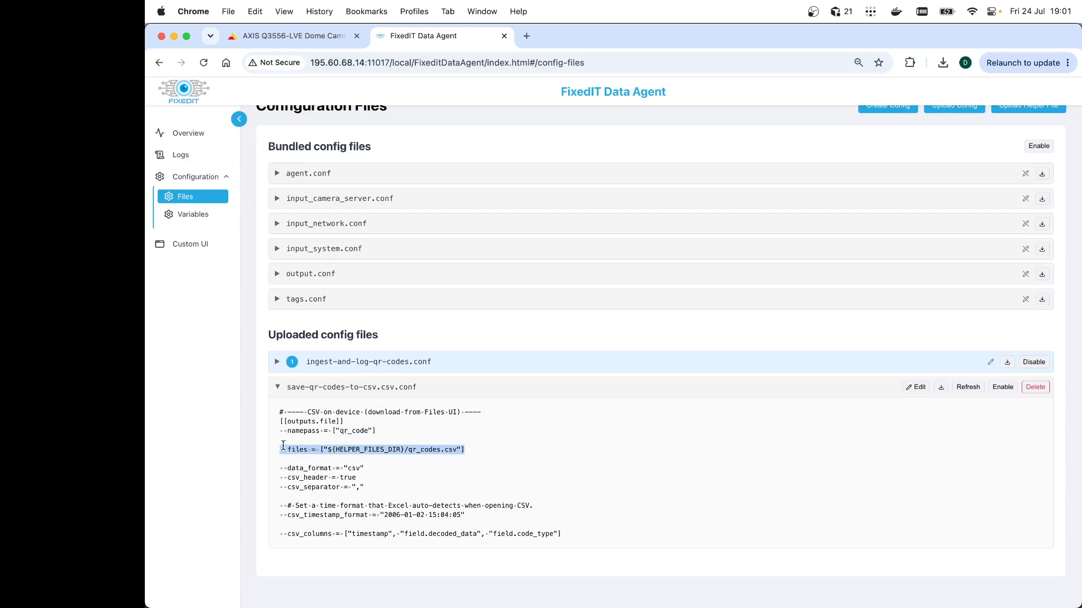
click(458, 460)
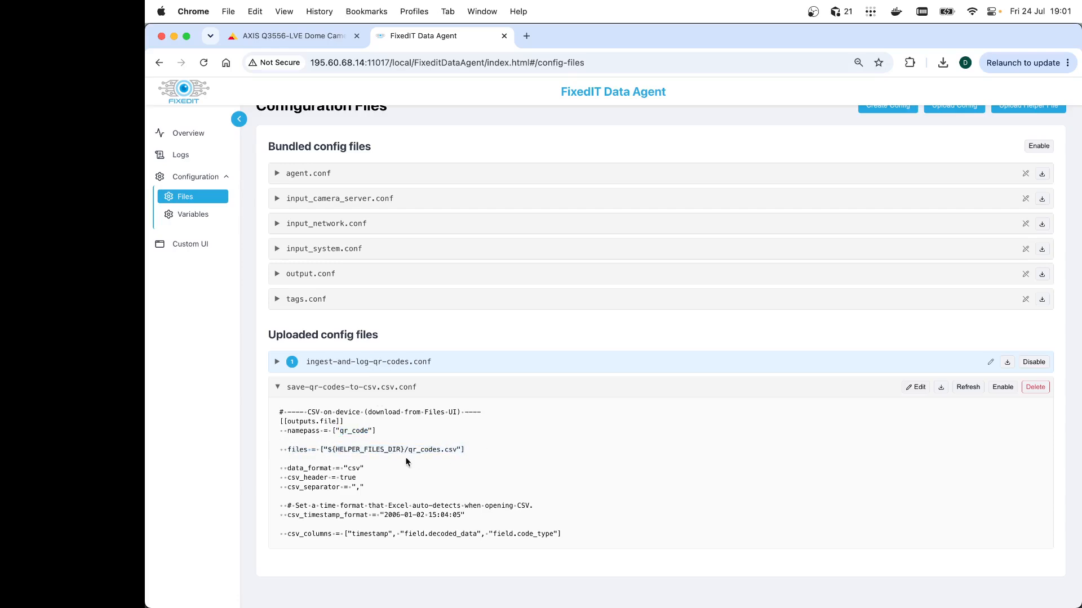
double_click(352, 468)
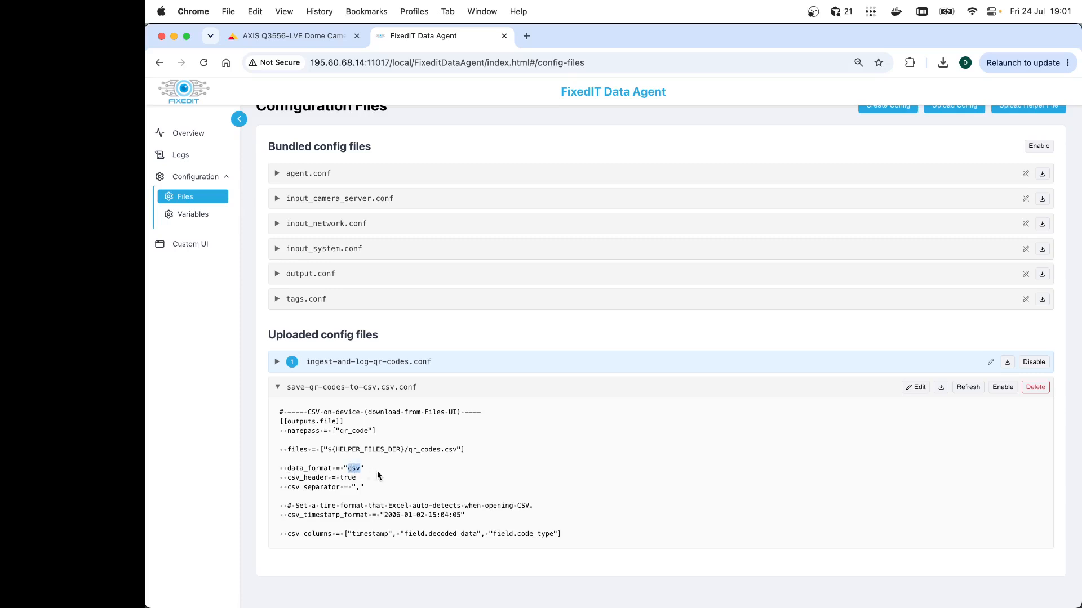
double_click(346, 478)
click(356, 488)
drag(381, 515, 464, 518)
click(476, 516)
drag(383, 515, 462, 516)
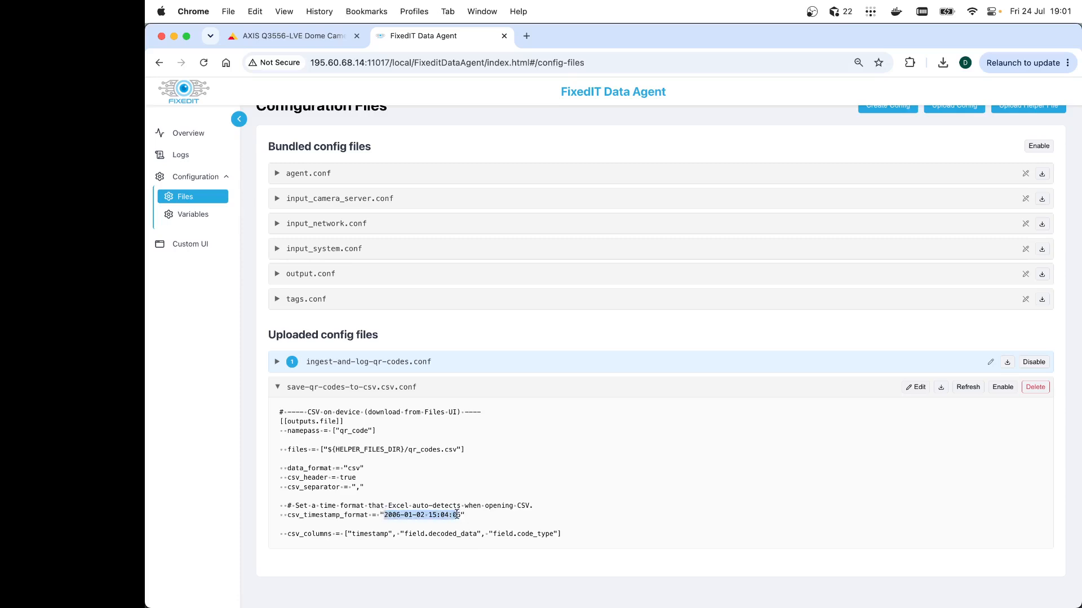
click(470, 518)
scroll(492, 515, up, 1)
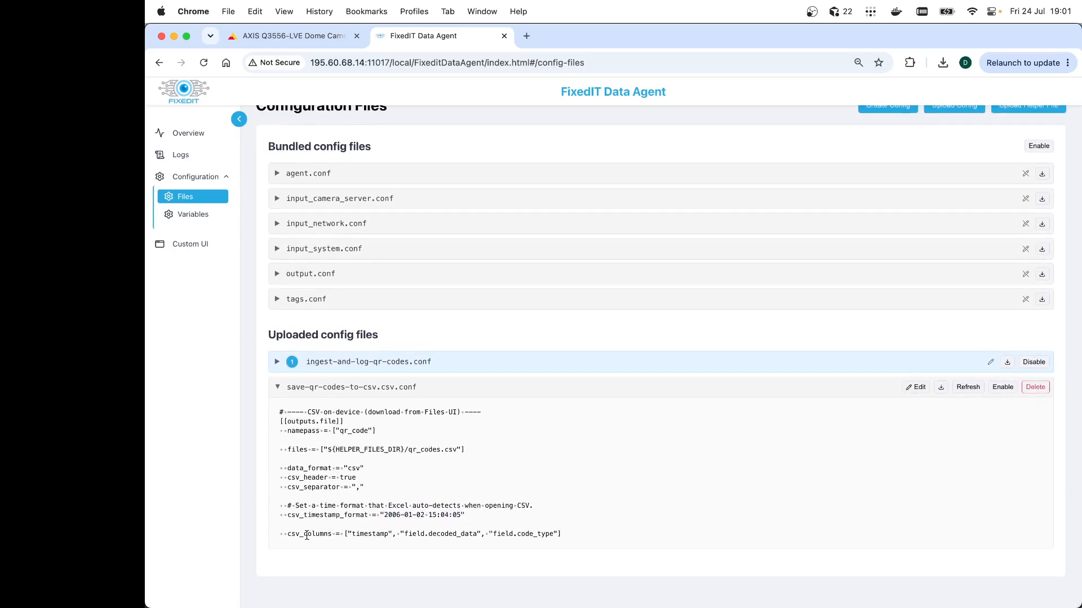
drag(344, 533, 620, 537)
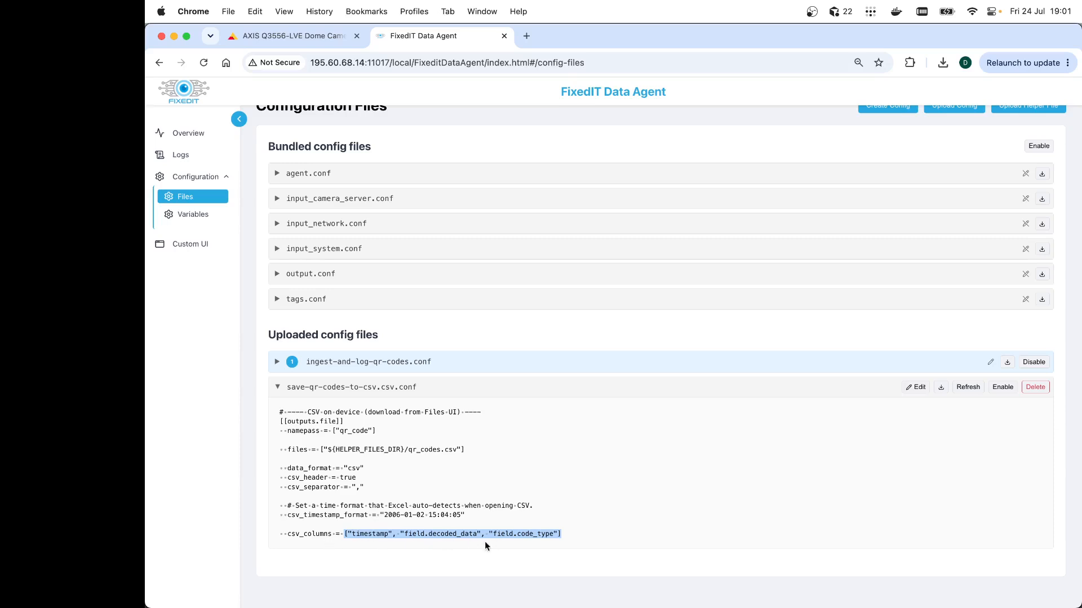
click(386, 540)
double_click(372, 533)
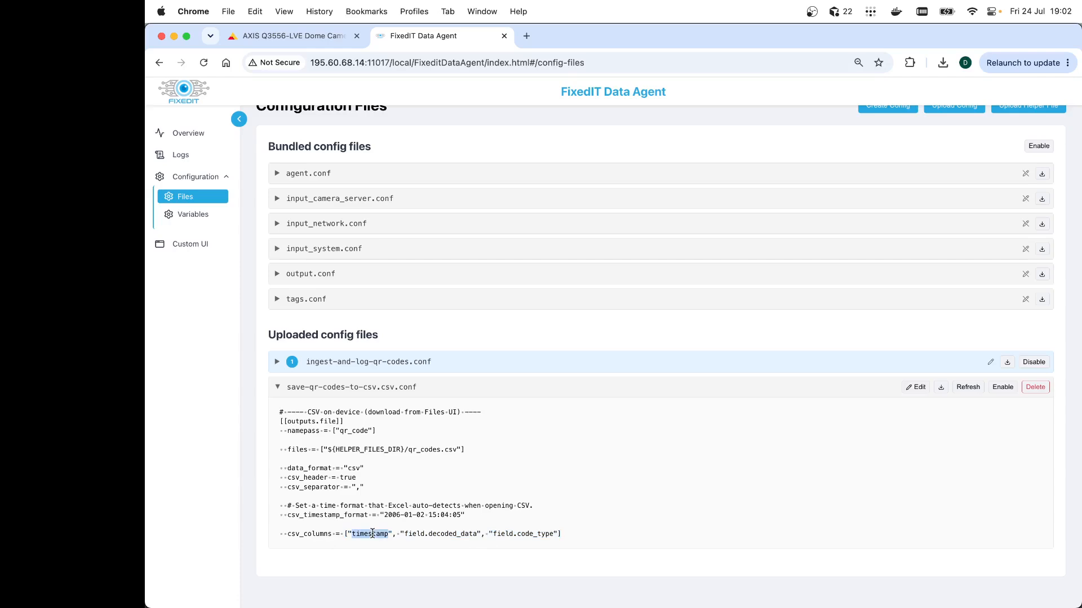
double_click(459, 533)
double_click(529, 533)
Enable the save-qr-codes-to-csv.csv.conf configuration file and collapse it
click(1003, 387)
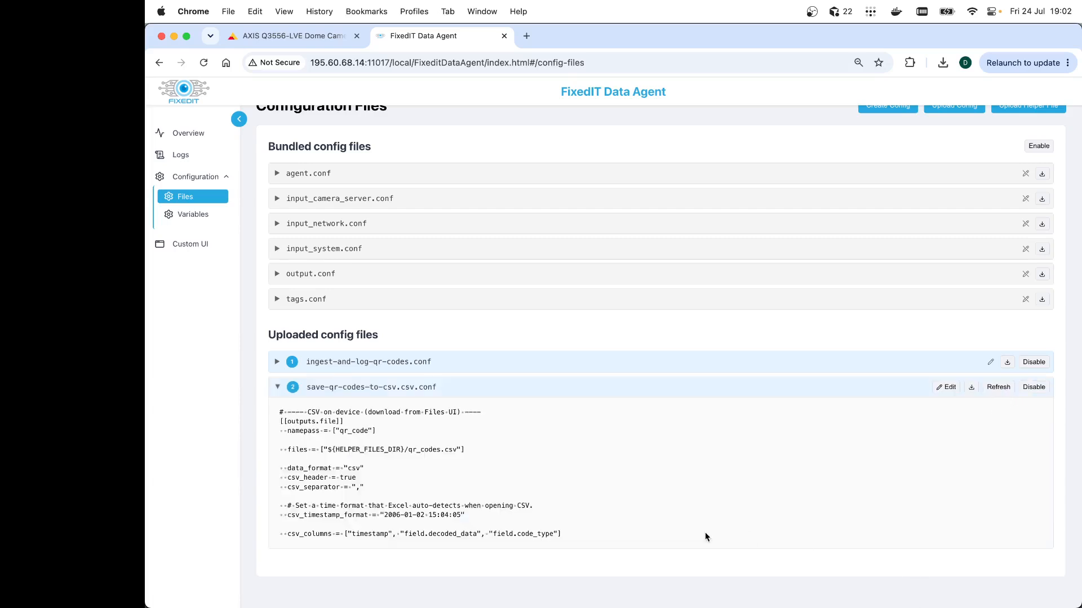
click(276, 388)
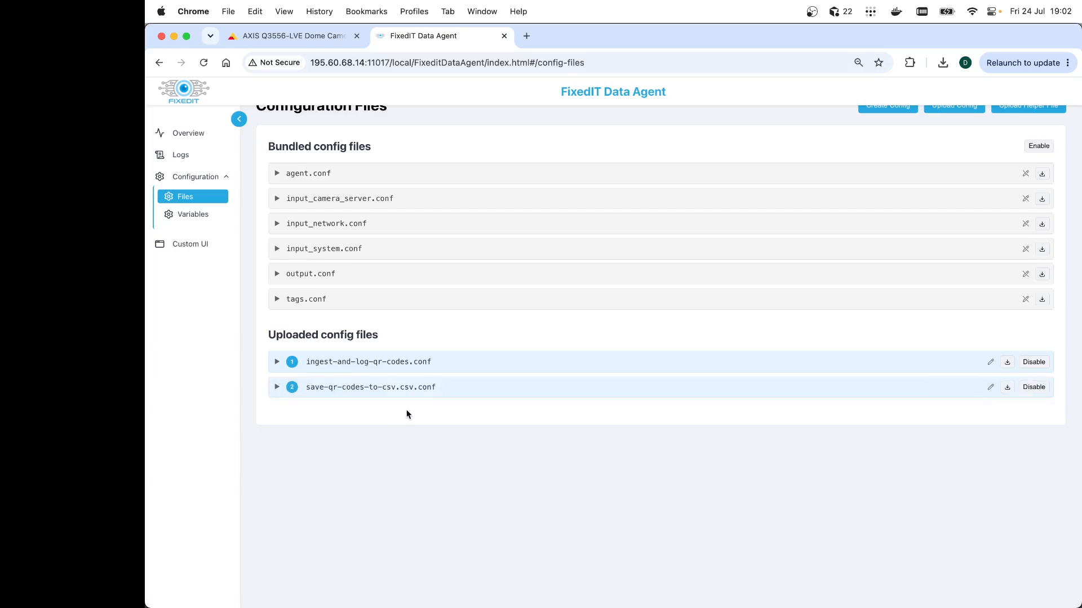
Review the agent logs alongside the camera's live stream, then check the configuration files page for the generated CSV helper file
click(181, 156)
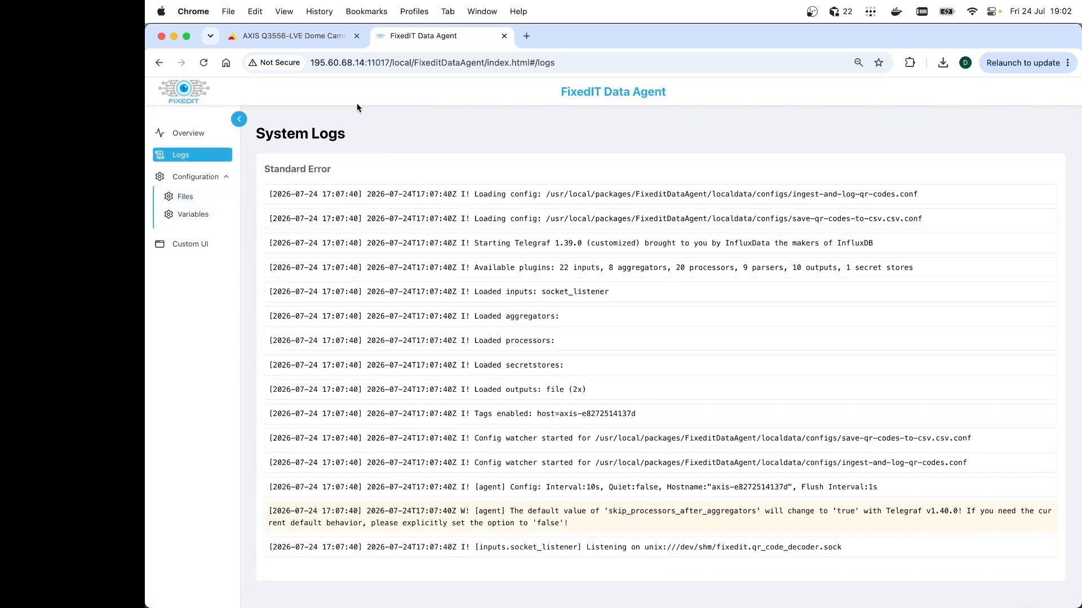
click(309, 40)
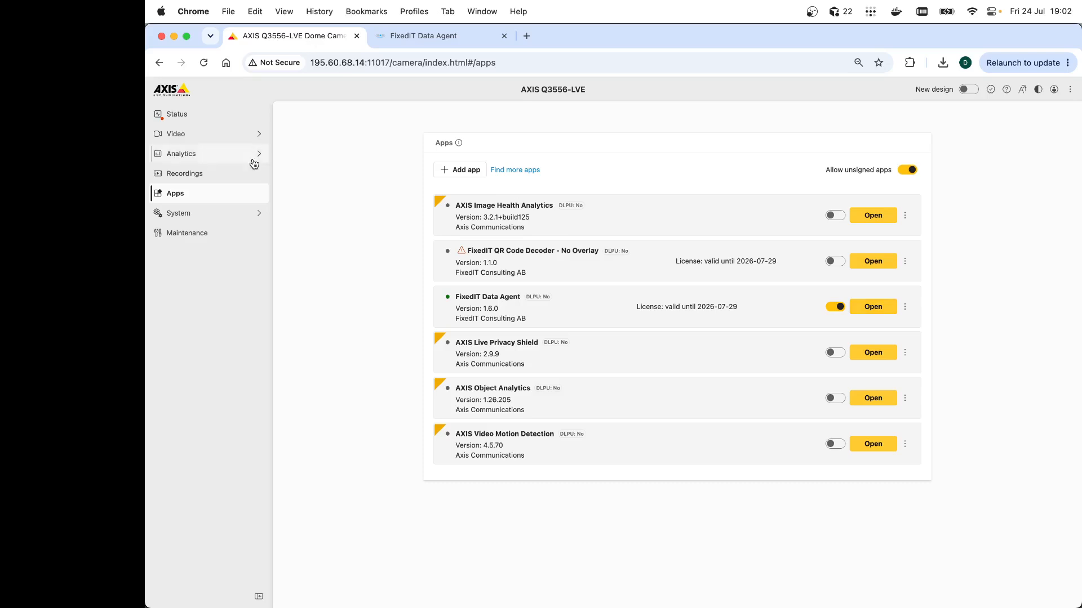
click(213, 138)
click(192, 191)
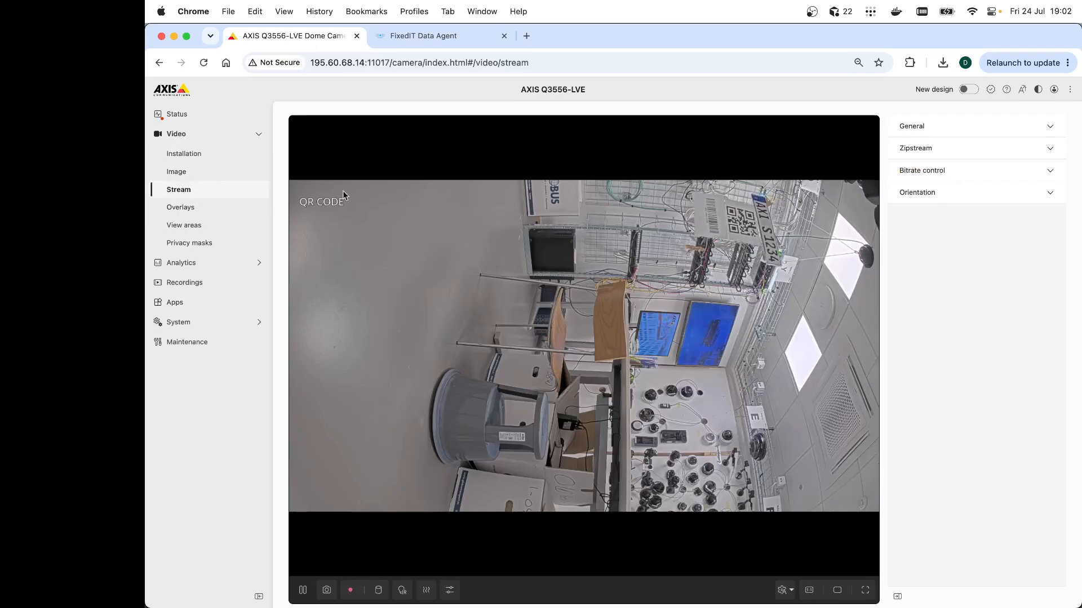
click(428, 39)
scroll(440, 343, down, 2)
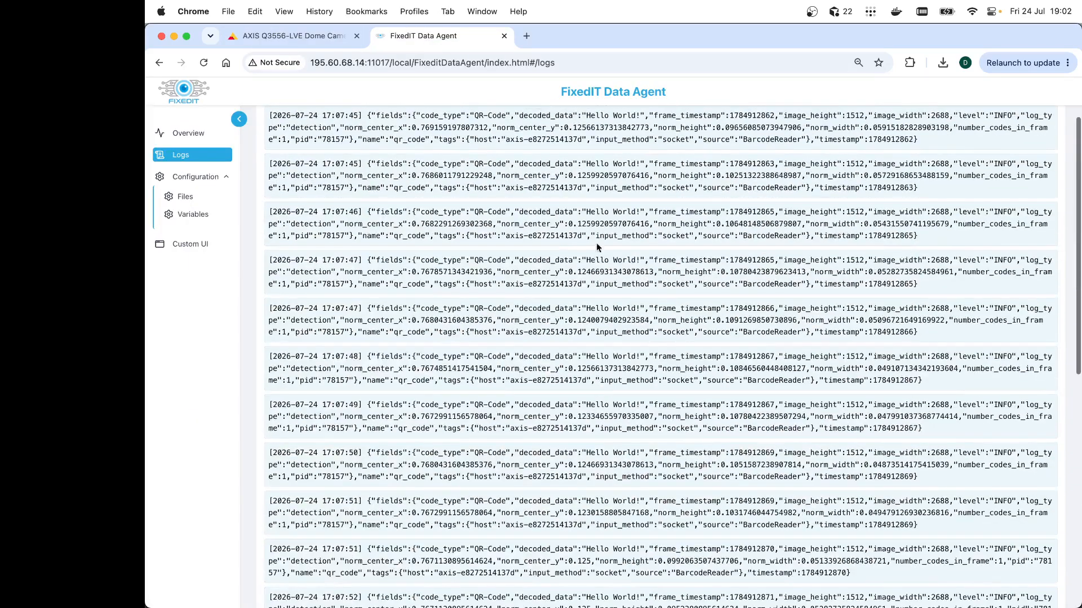
click(185, 197)
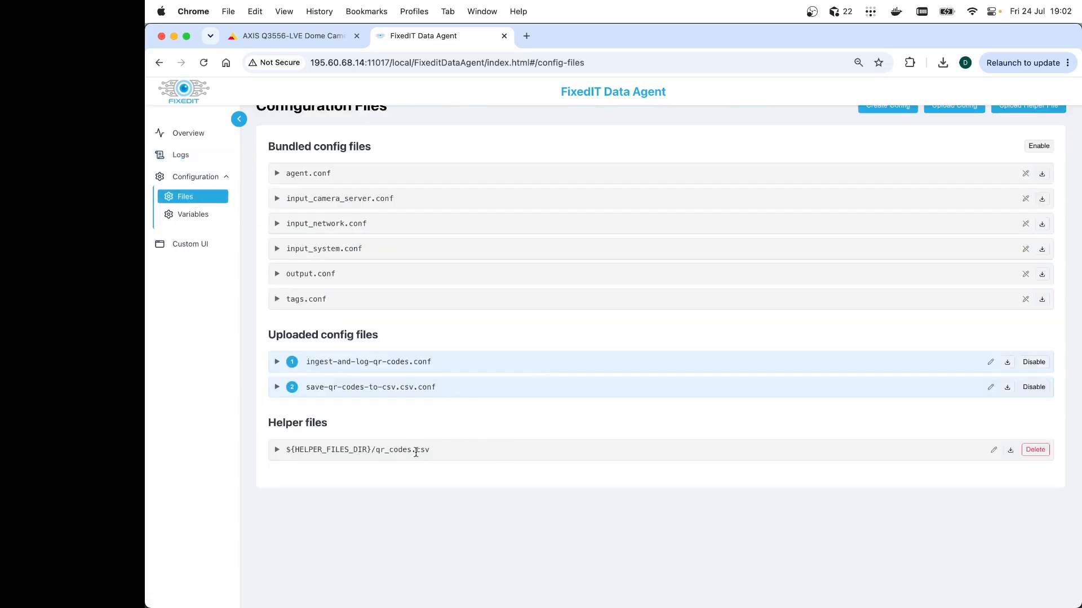
Expand the qr_codes.csv helper file and inspect its logged rows
drag(434, 451, 413, 450)
click(277, 449)
scroll(457, 418, down, 1)
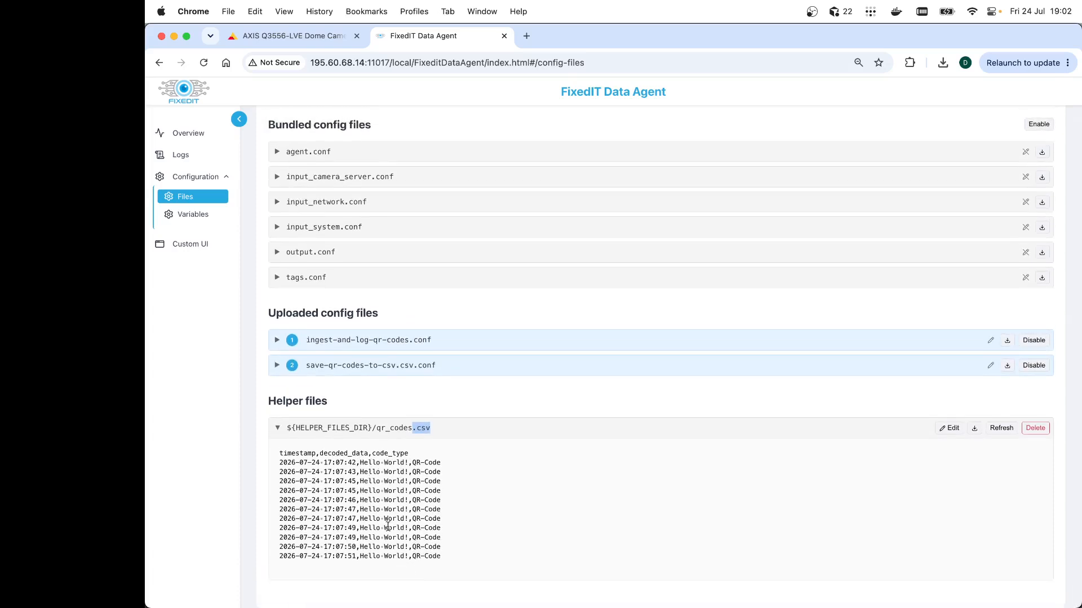
drag(360, 463, 407, 462)
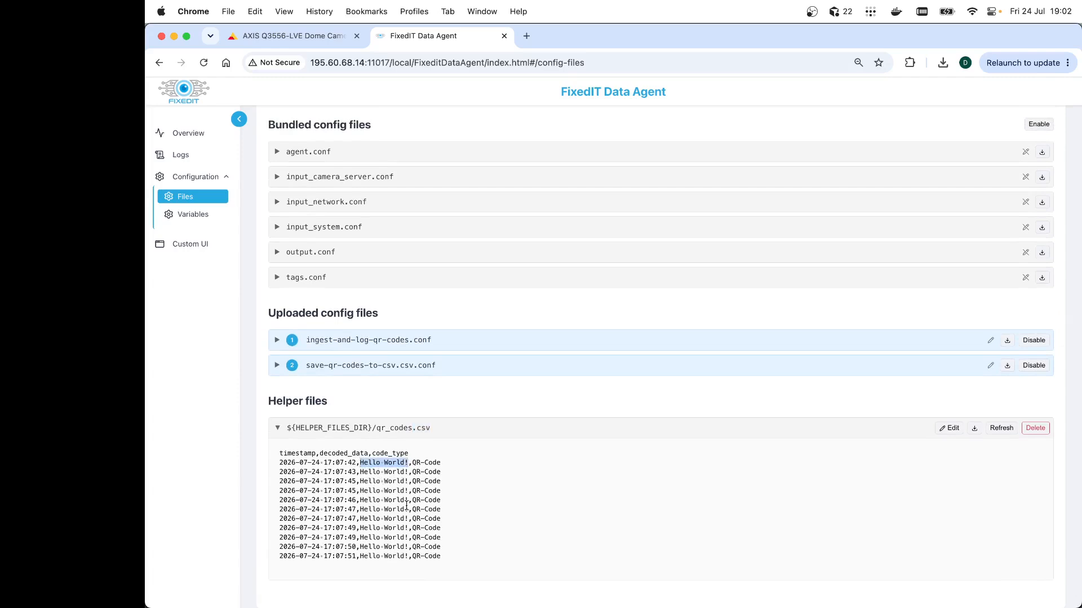
scroll(507, 473, down, 1)
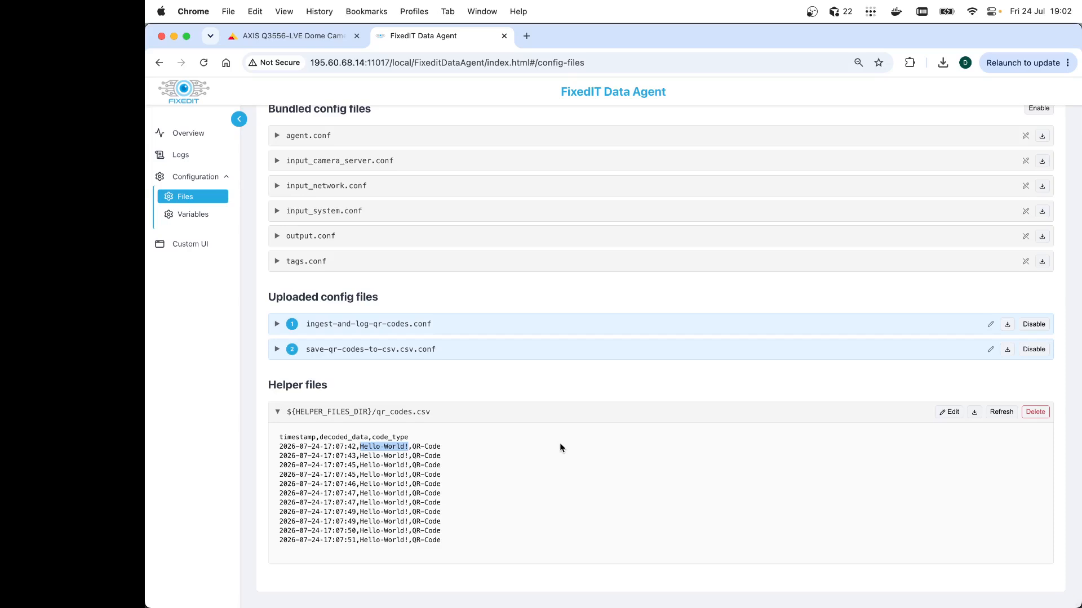
Check the camera's live stream, then refresh and scroll through the qr_codes.csv helper file contents
click(316, 40)
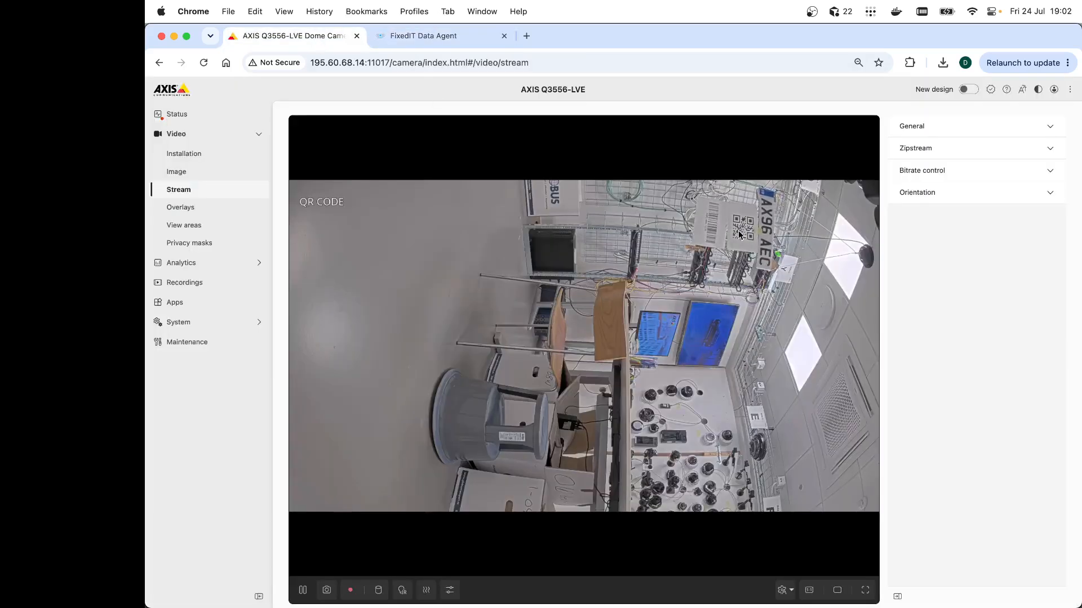
click(419, 39)
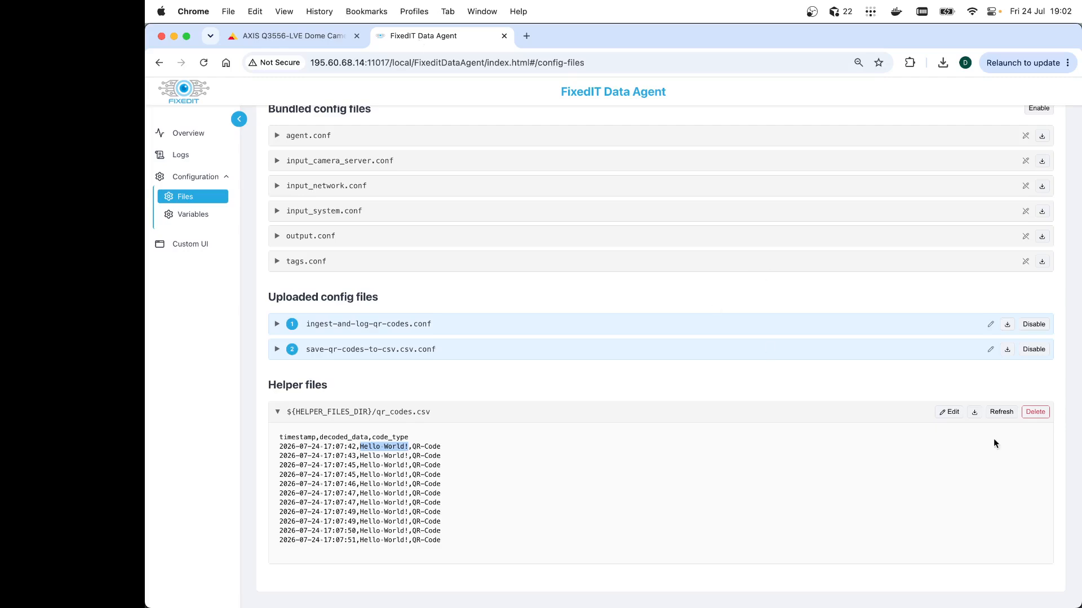
click(1001, 412)
scroll(600, 435, down, 3)
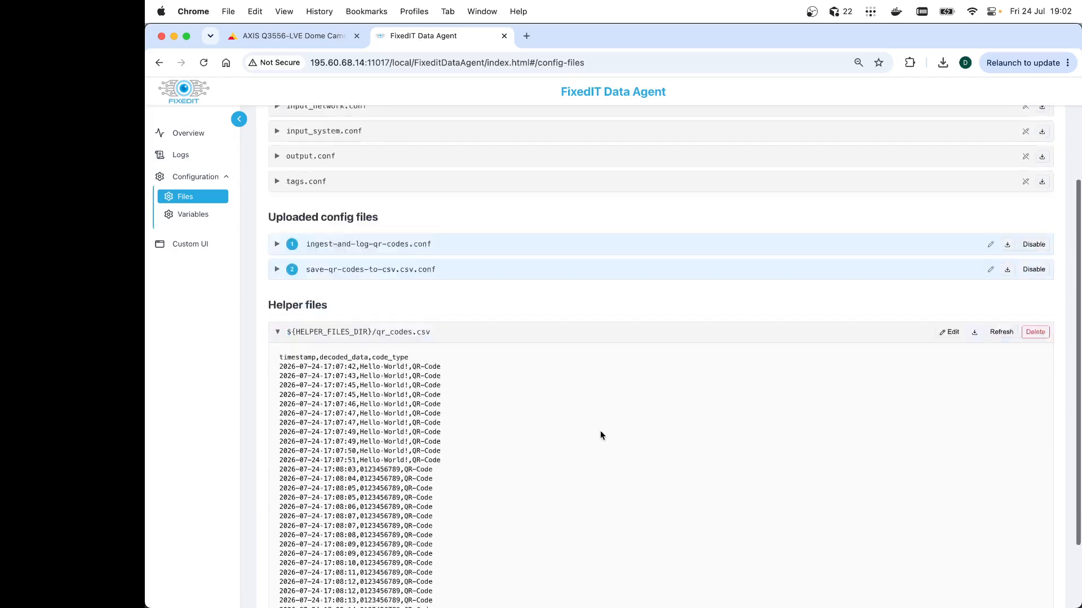
scroll(600, 433, down, 3)
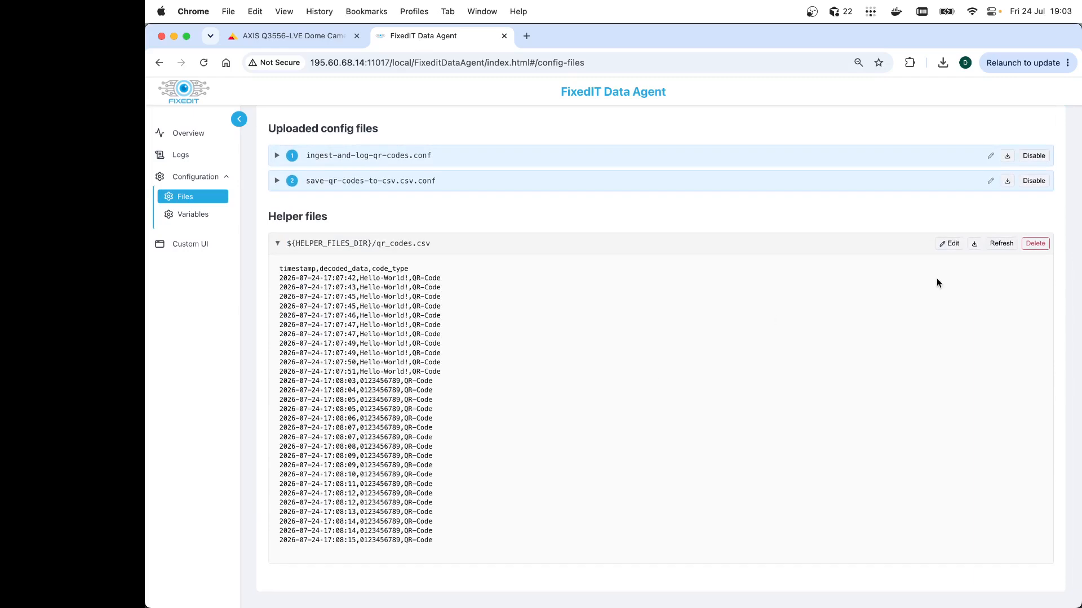
Download the qr_codes.csv helper file, open it in Numbers, and close it again
click(974, 244)
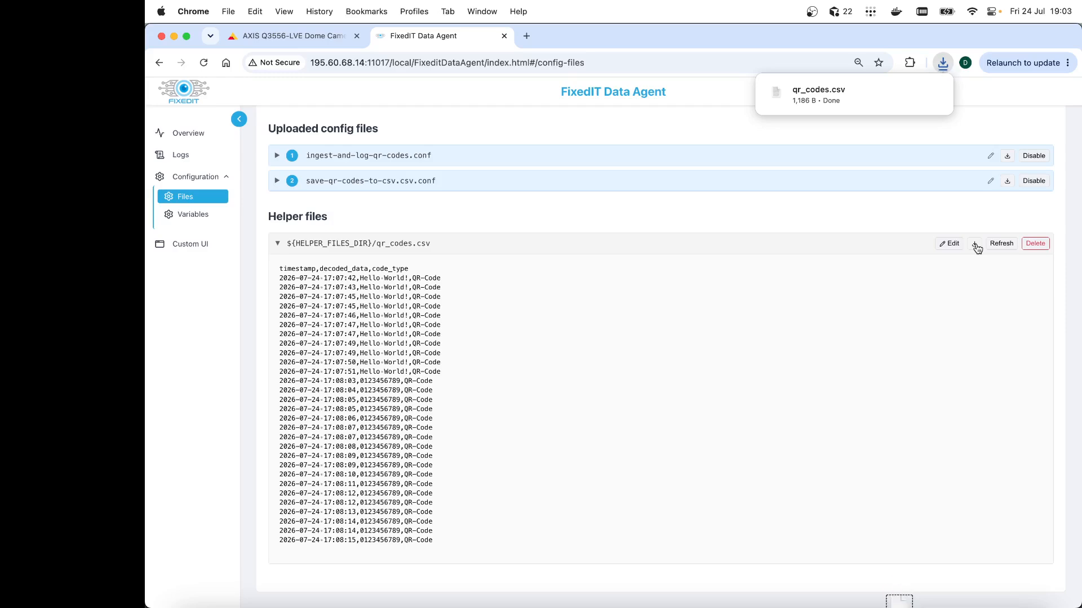
mouse_move(838, 103)
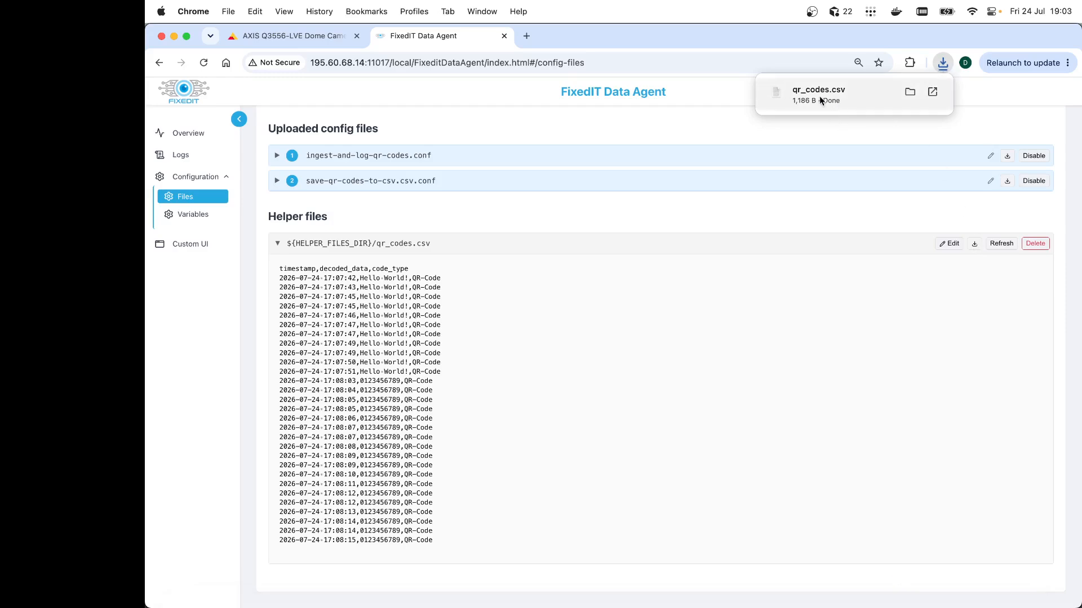
click(820, 100)
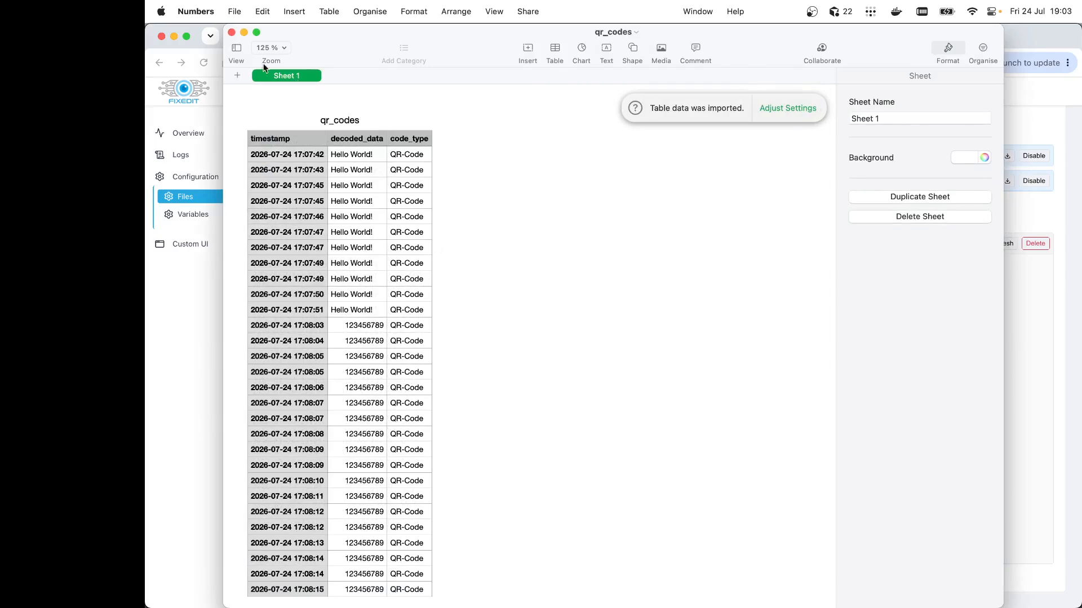
click(231, 34)
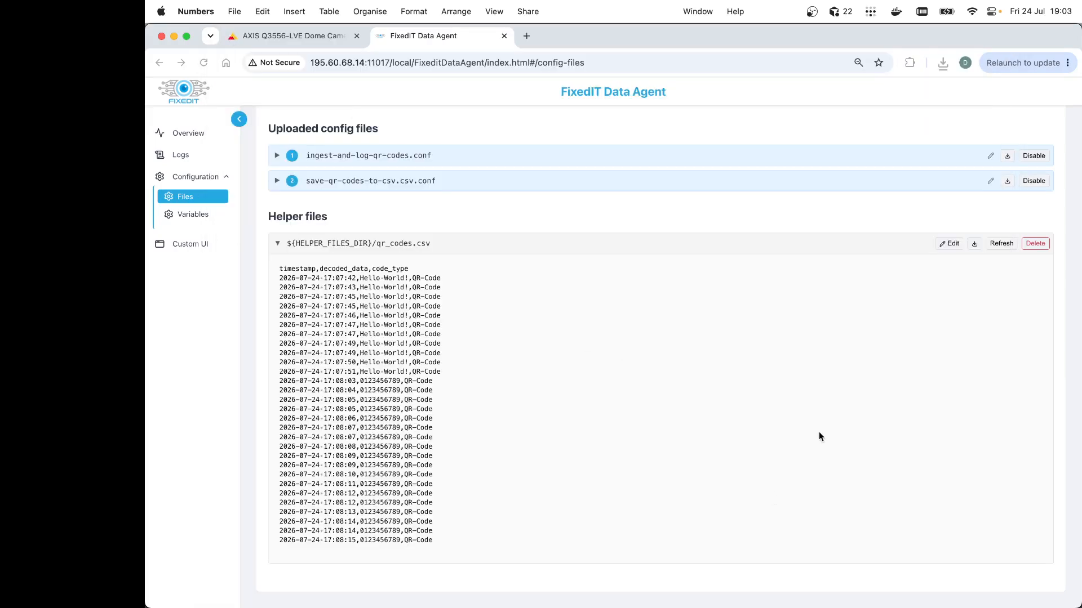
Switch to the Downloads folder and open qr_codes.csv with Microsoft Excel
key(super+Tab)
key(super+Tab)
key(super+Tab)
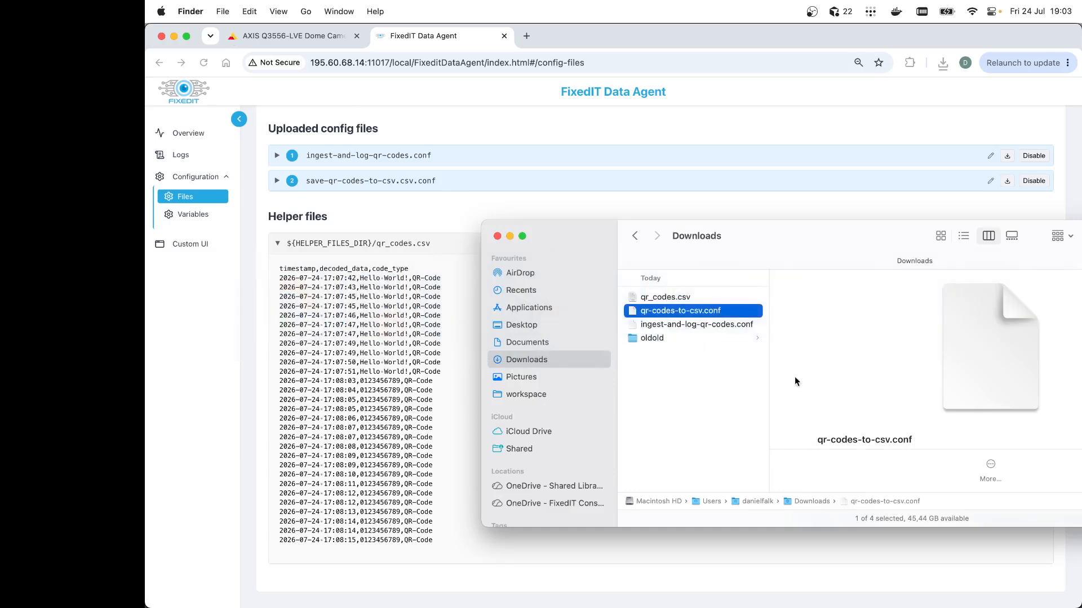
click(670, 299)
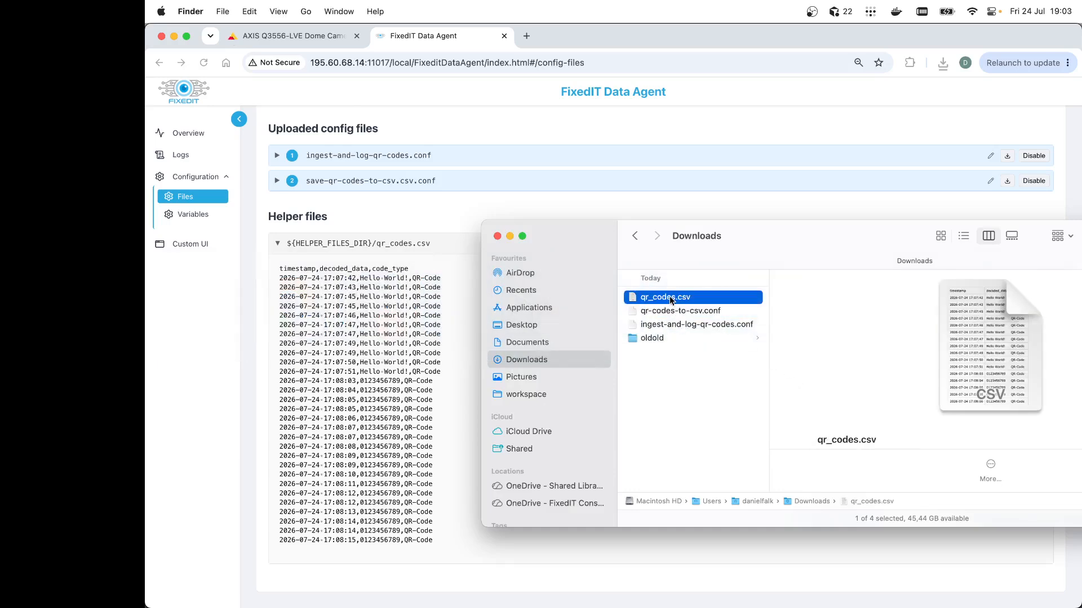
right_click(671, 299)
mouse_move(732, 319)
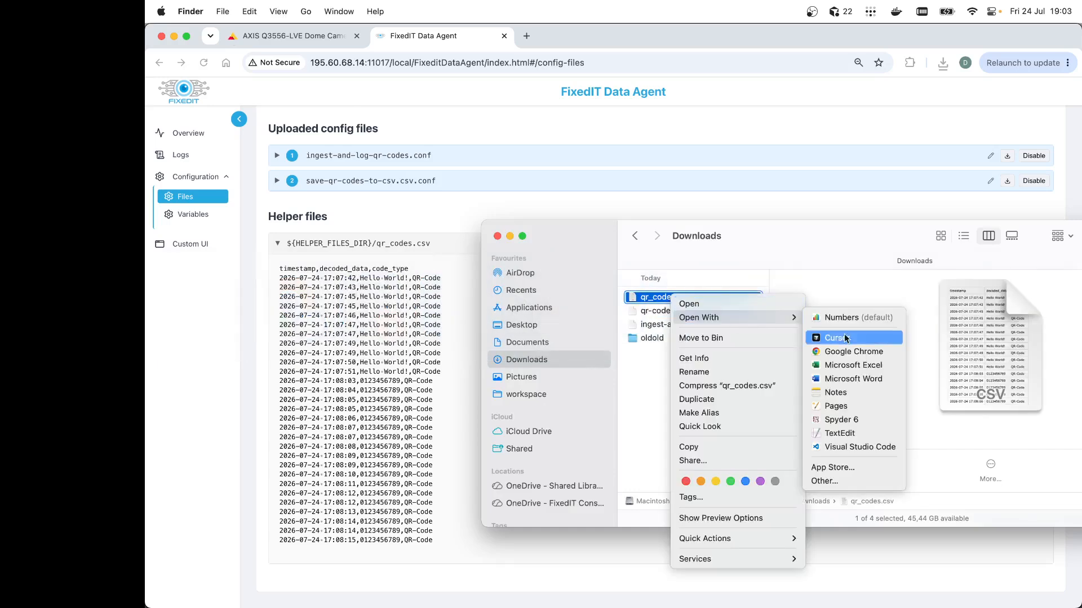
click(877, 365)
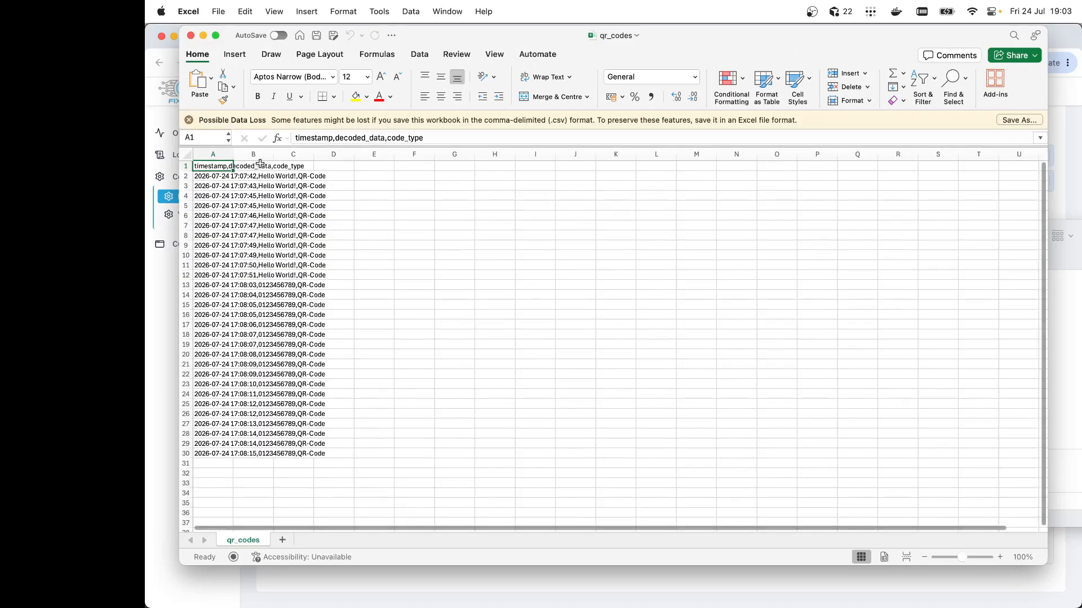
Widen column A and try the Import command on the opened CSV
drag(233, 154, 387, 154)
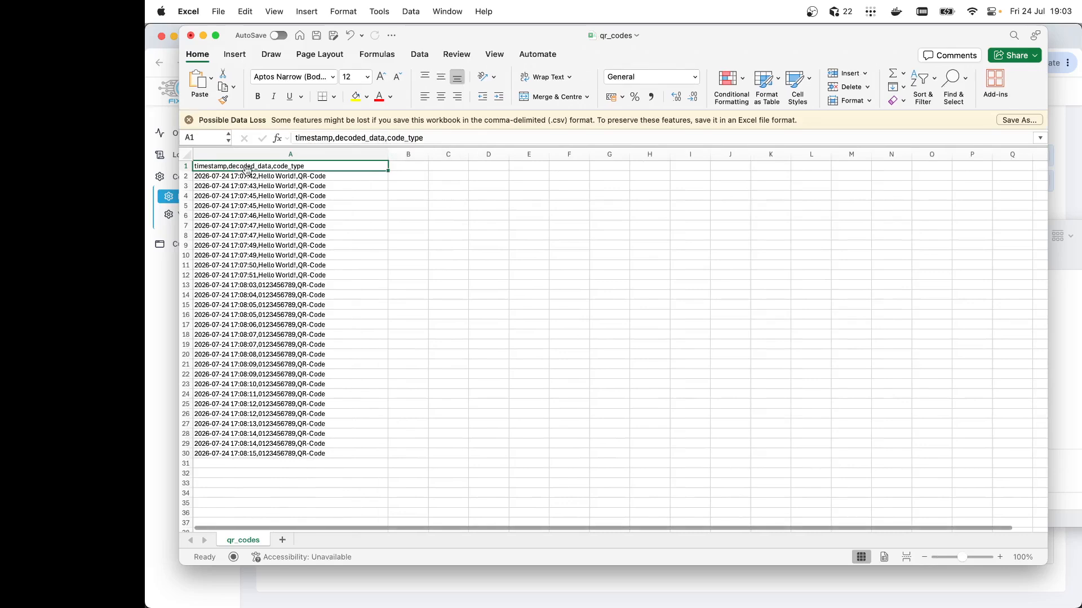
scroll(356, 305, up, 2)
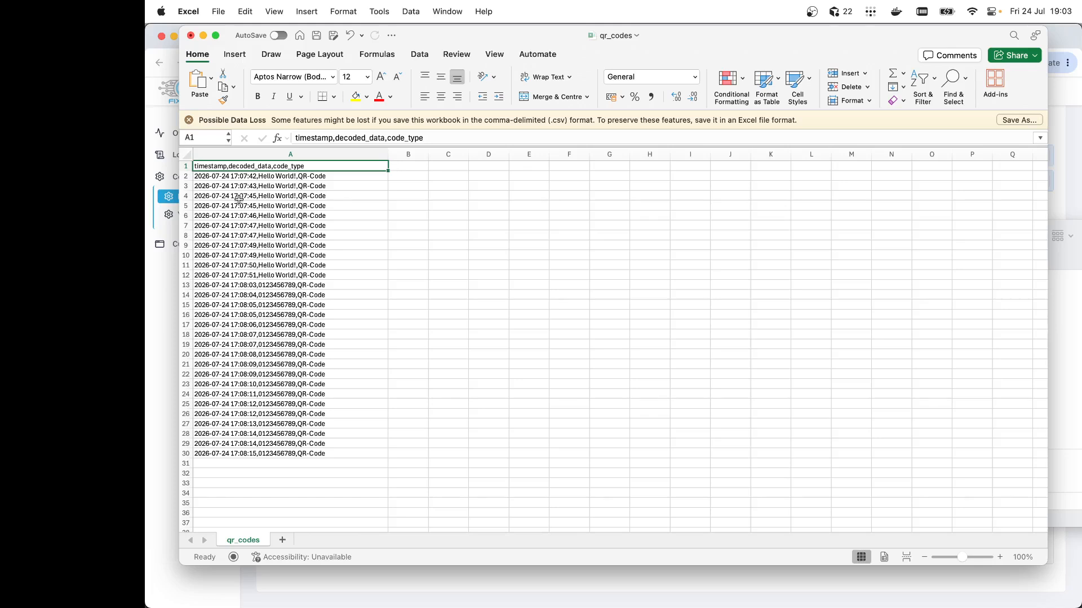
click(222, 17)
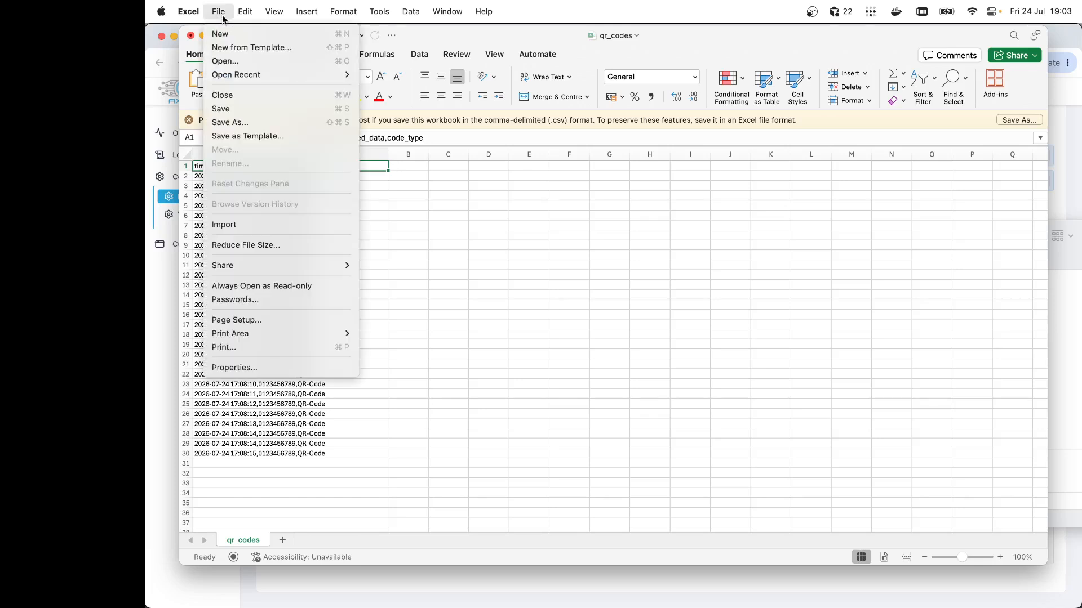
click(235, 225)
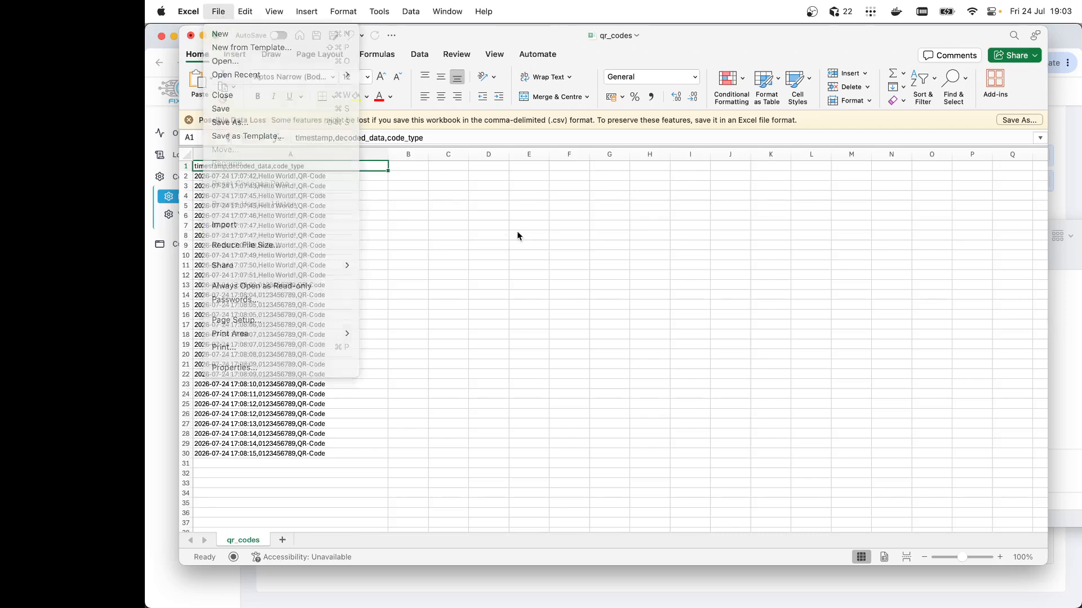
Close the Excel workbook without saving changes
click(191, 36)
click(627, 347)
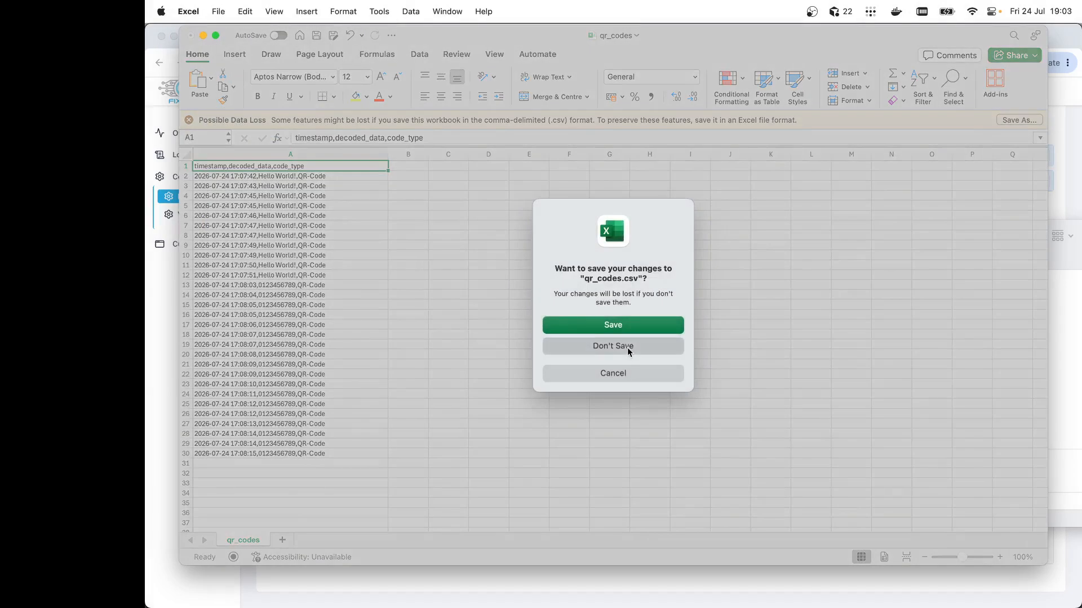
click(428, 415)
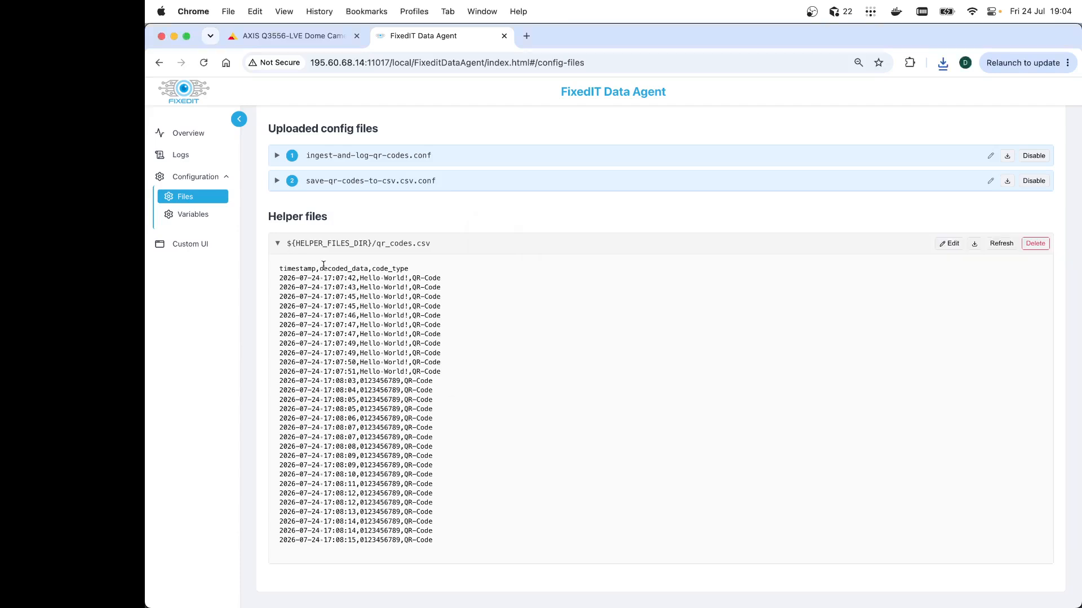
Edit save-qr-codes-to-csv.csv.conf to set csv_separator to ";" and save the file
click(275, 181)
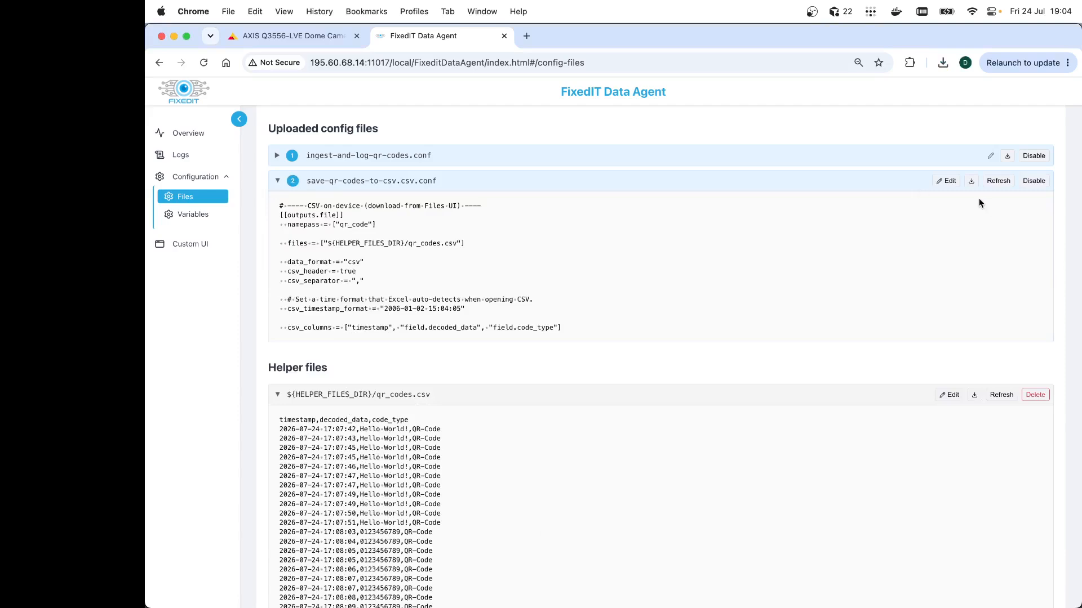
click(947, 181)
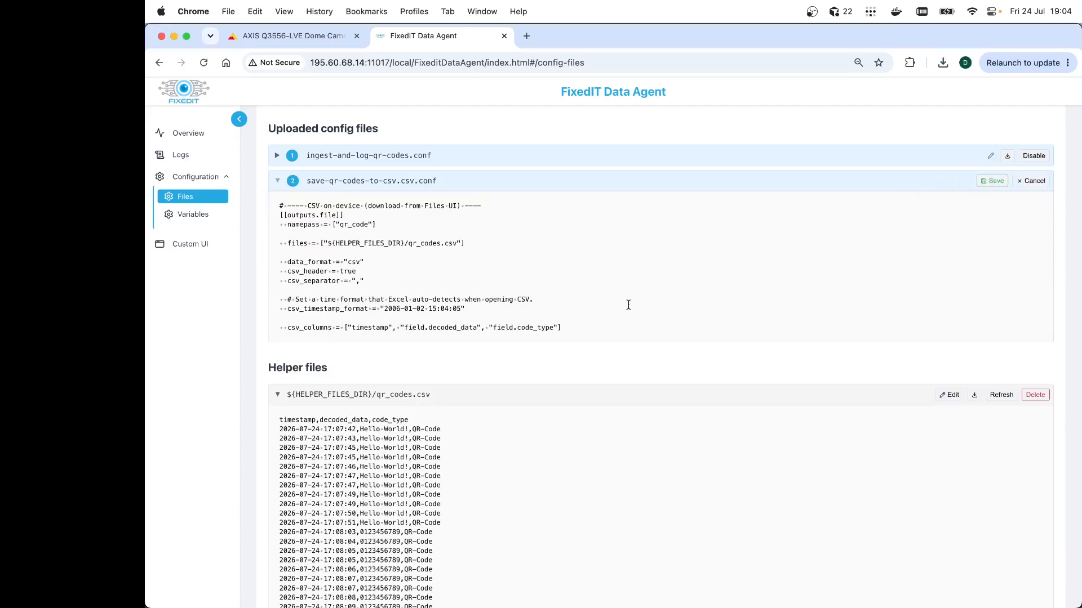
click(372, 282)
click(988, 186)
Delete the qr_codes.csv helper file, glance at the camera stream, and reload the Data Agent page
click(1034, 394)
click(697, 378)
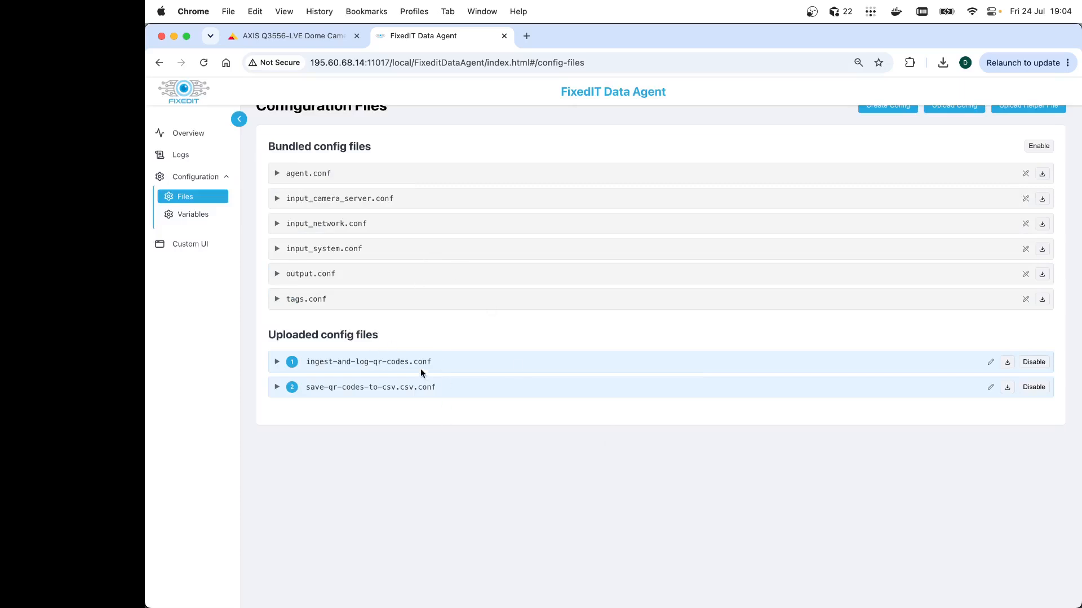
click(305, 37)
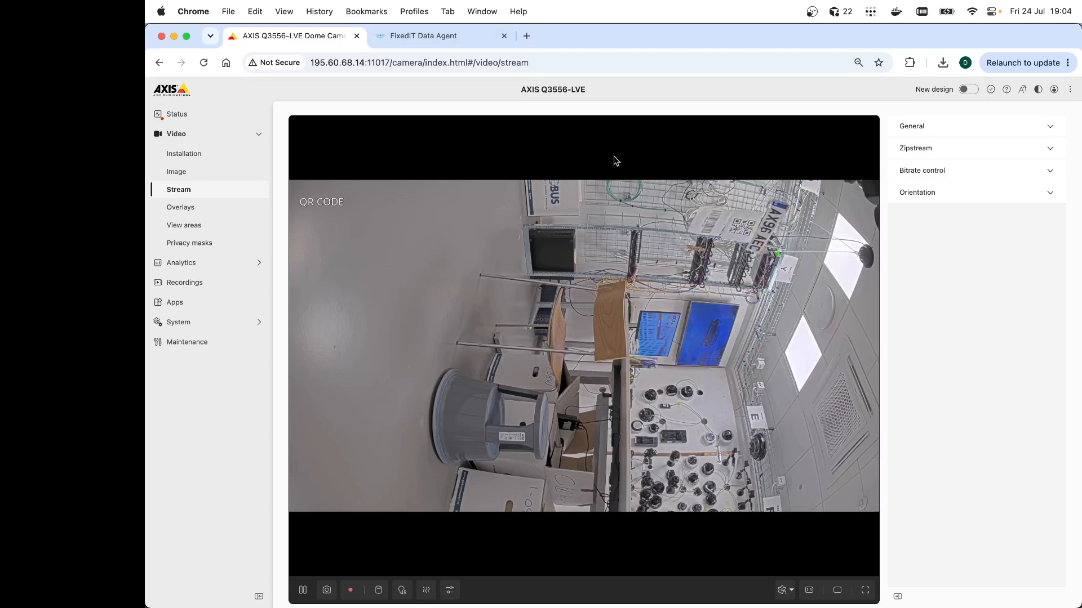
click(420, 38)
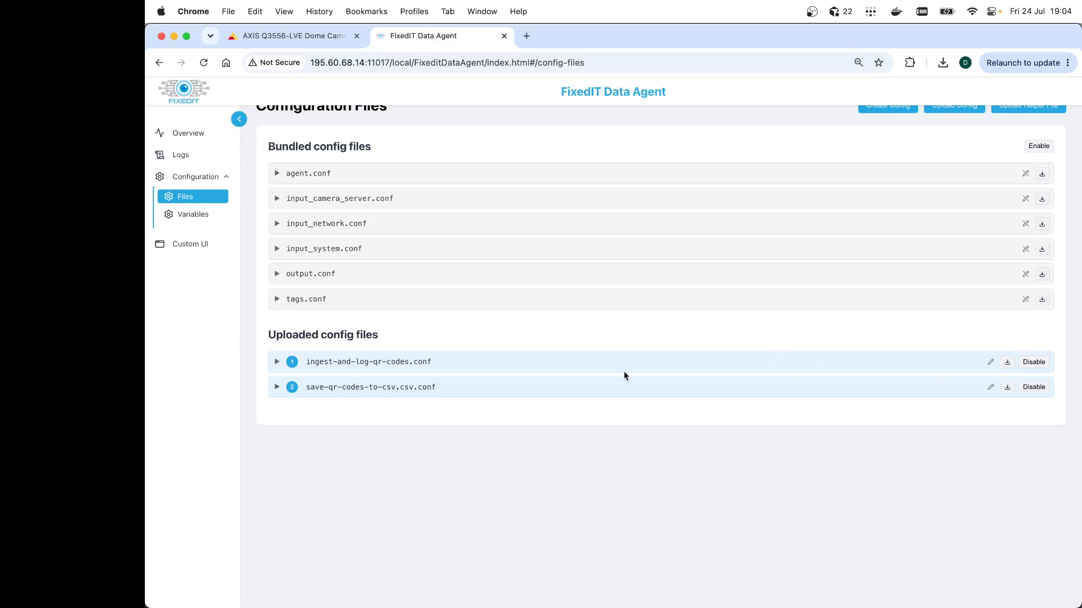
click(202, 63)
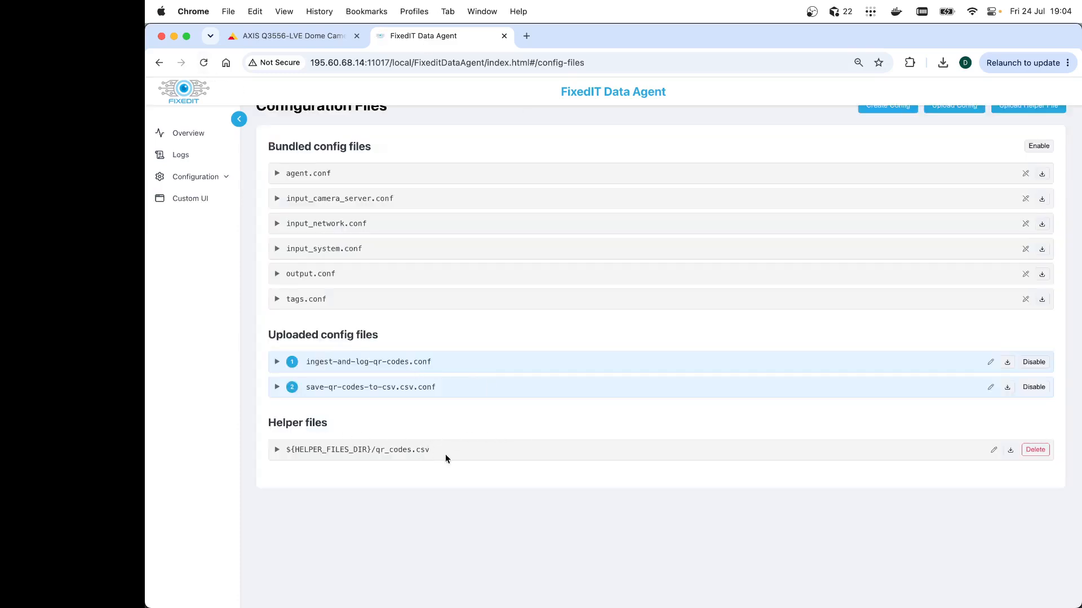
Expand the regenerated qr_codes.csv helper file and refresh its contents
click(277, 449)
scroll(428, 445, down, 1)
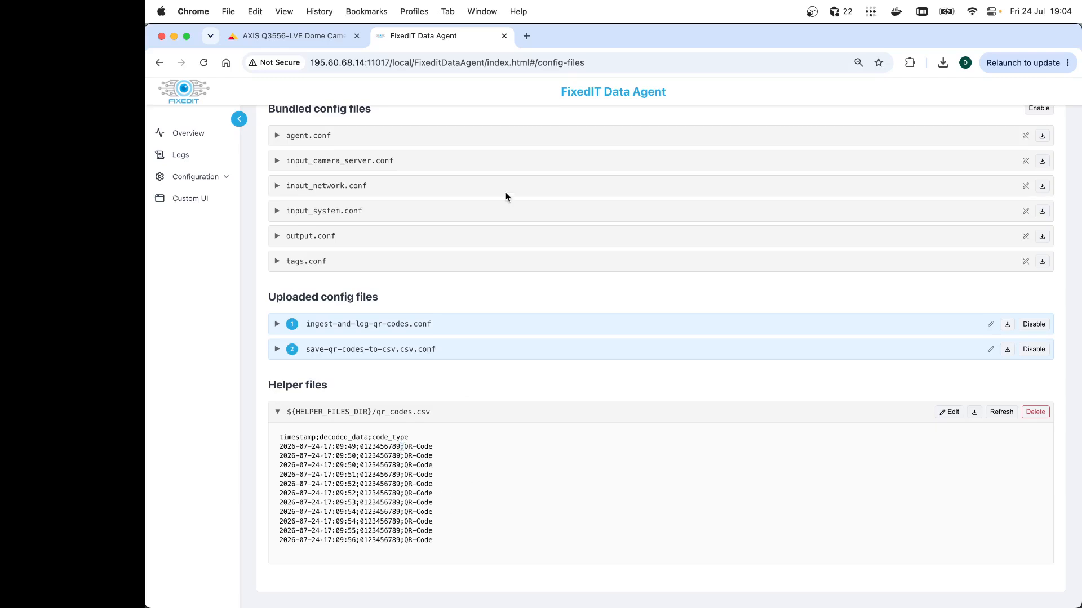
click(998, 412)
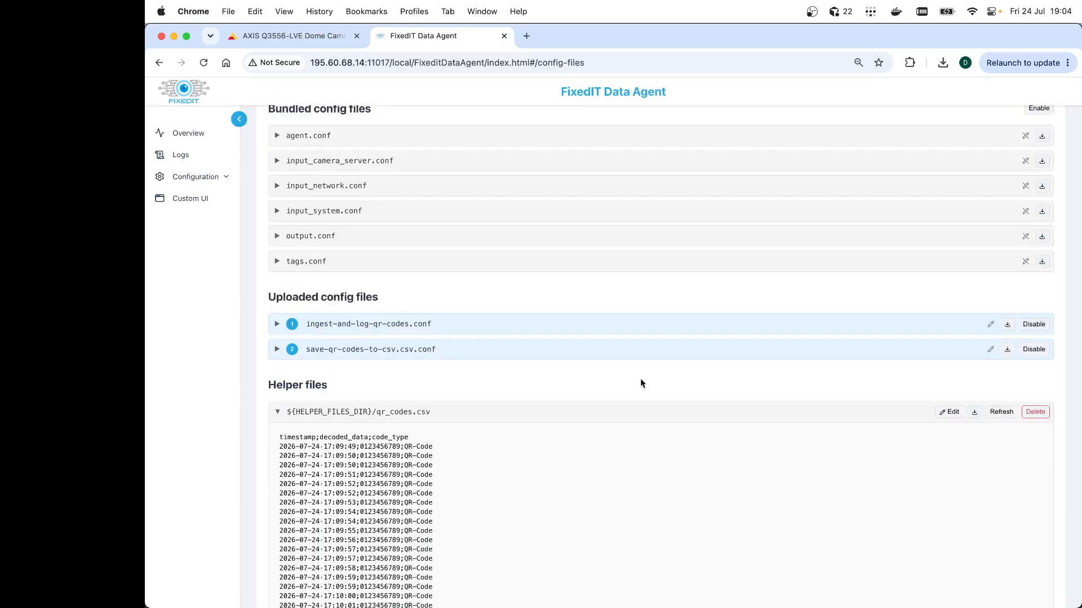
scroll(640, 383, down, 2)
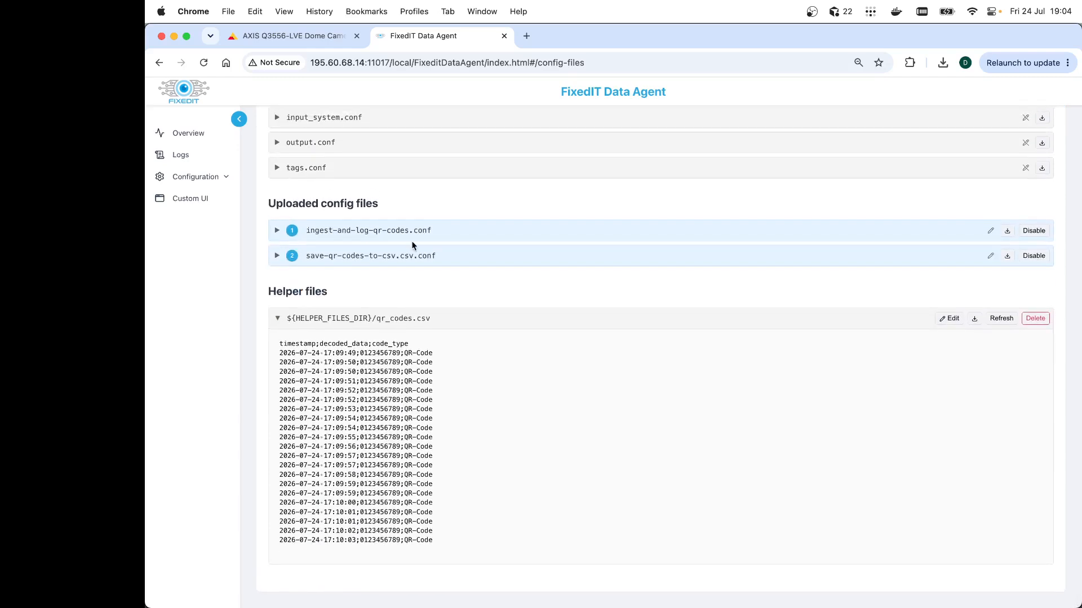
Check the camera's live stream, then refresh and review the qr_codes.csv helper file rows
click(301, 36)
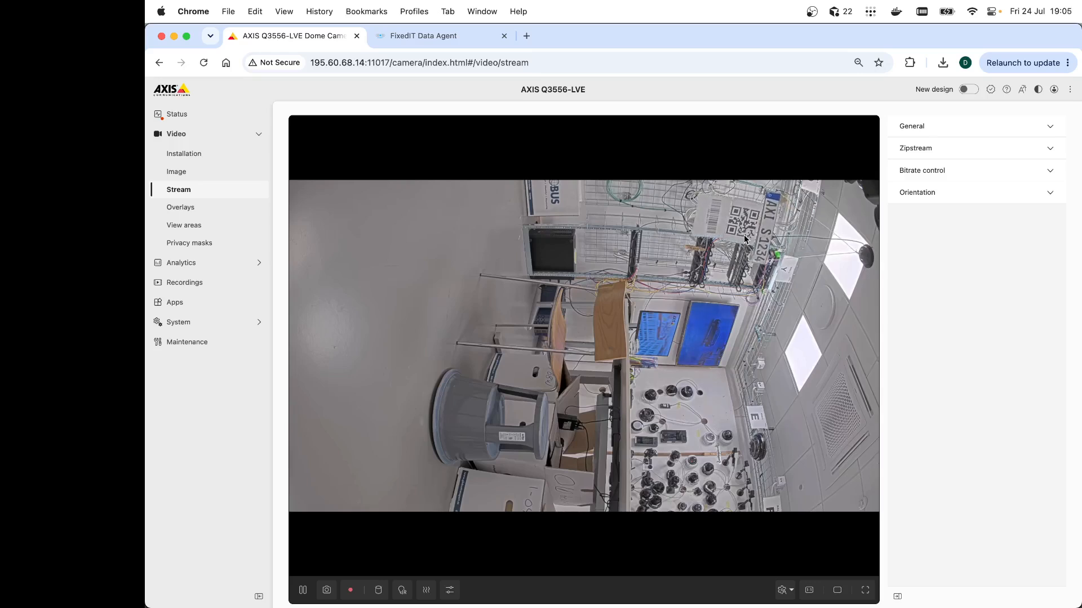
click(425, 42)
click(998, 319)
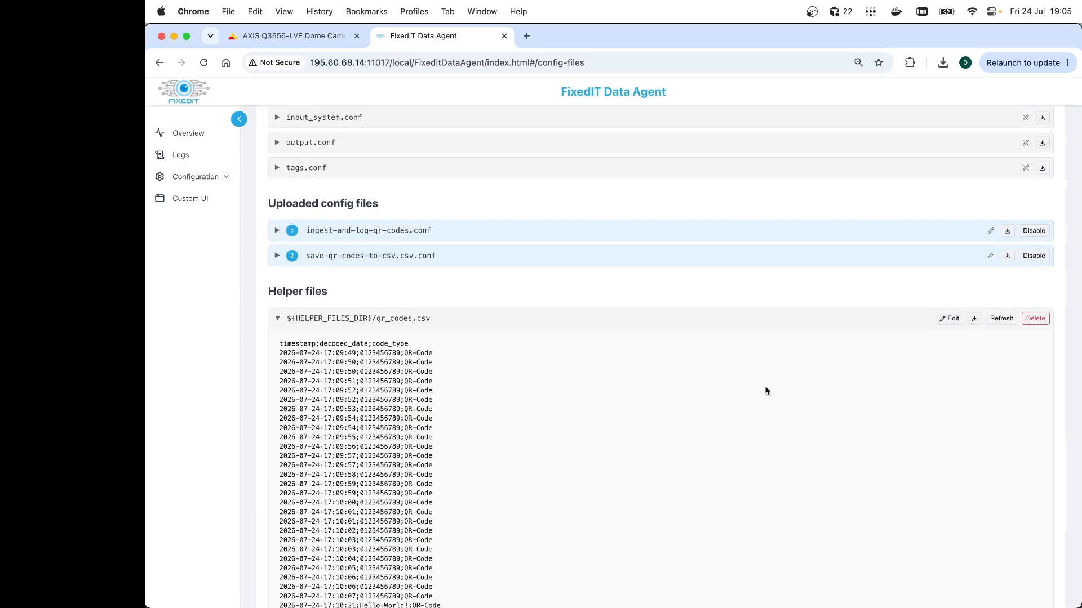
scroll(766, 389, down, 3)
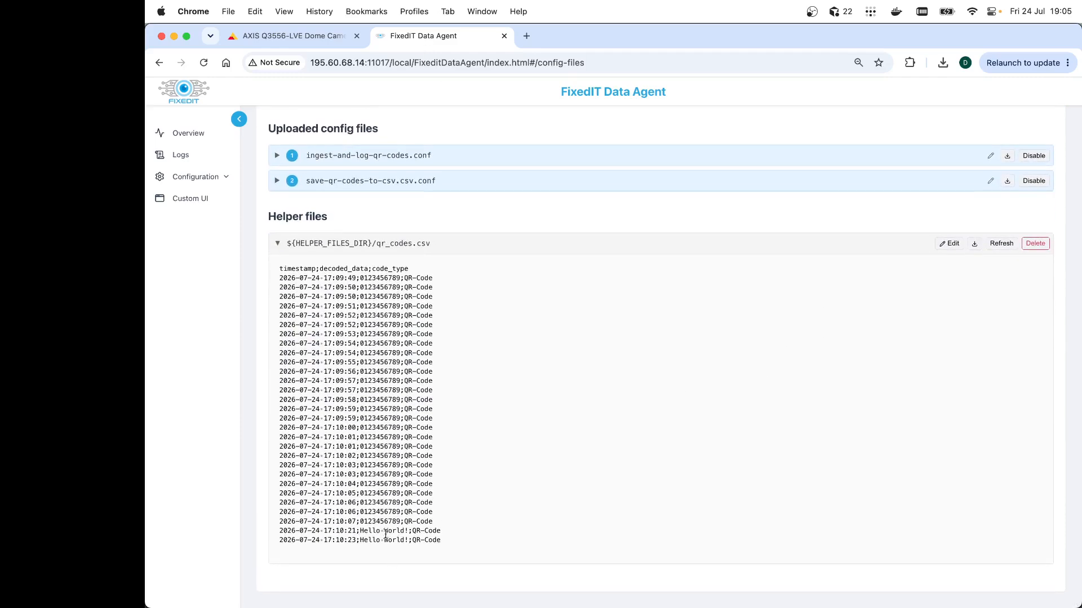
click(997, 246)
scroll(756, 411, down, 5)
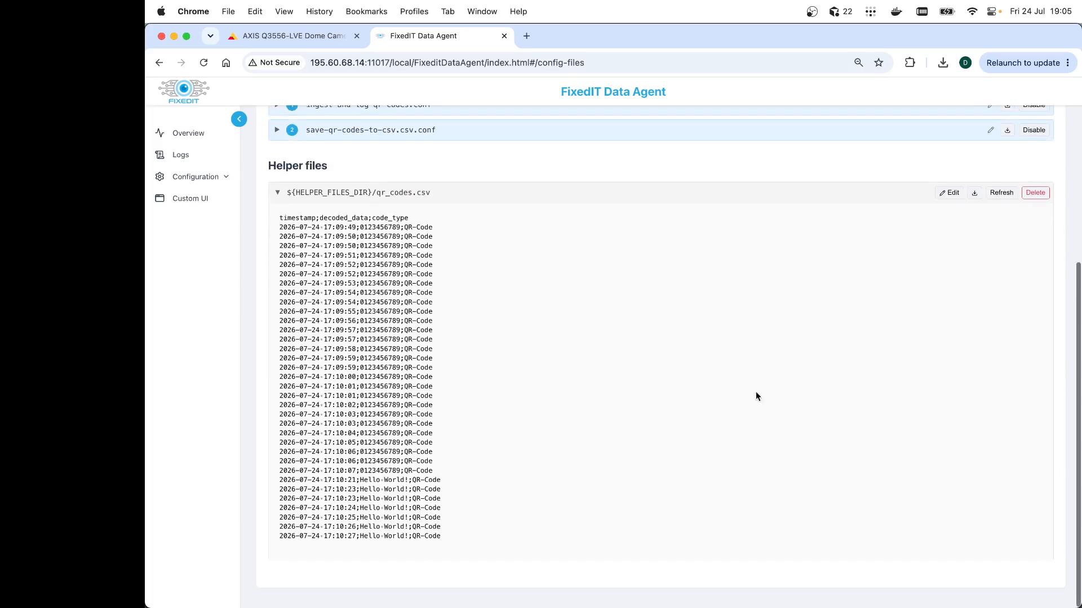
Refresh the qr_codes.csv helper file and download it to the computer
click(998, 199)
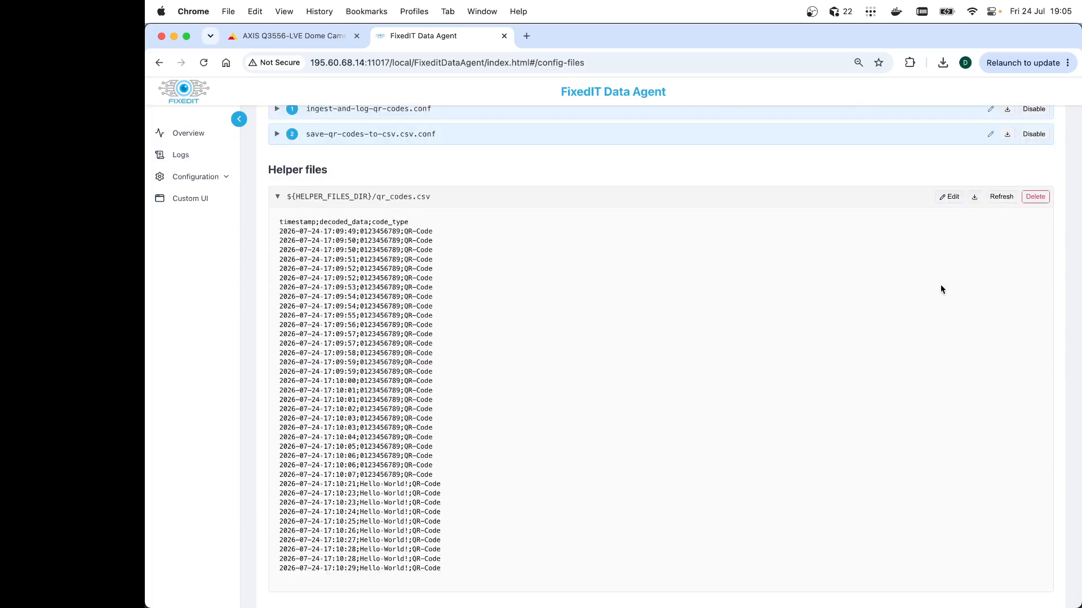
click(975, 199)
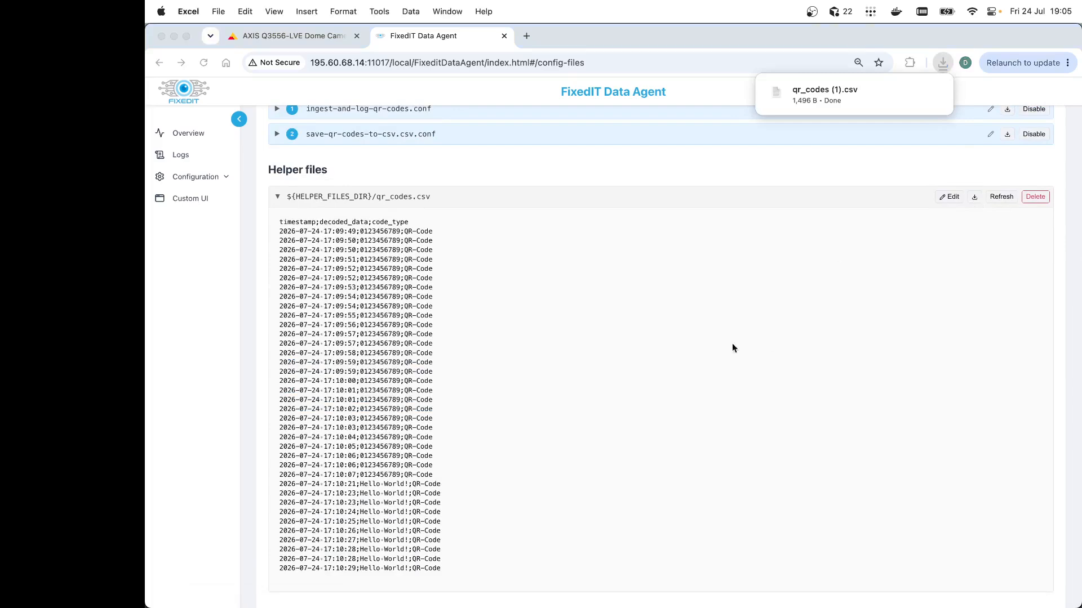
key(super+Tab)
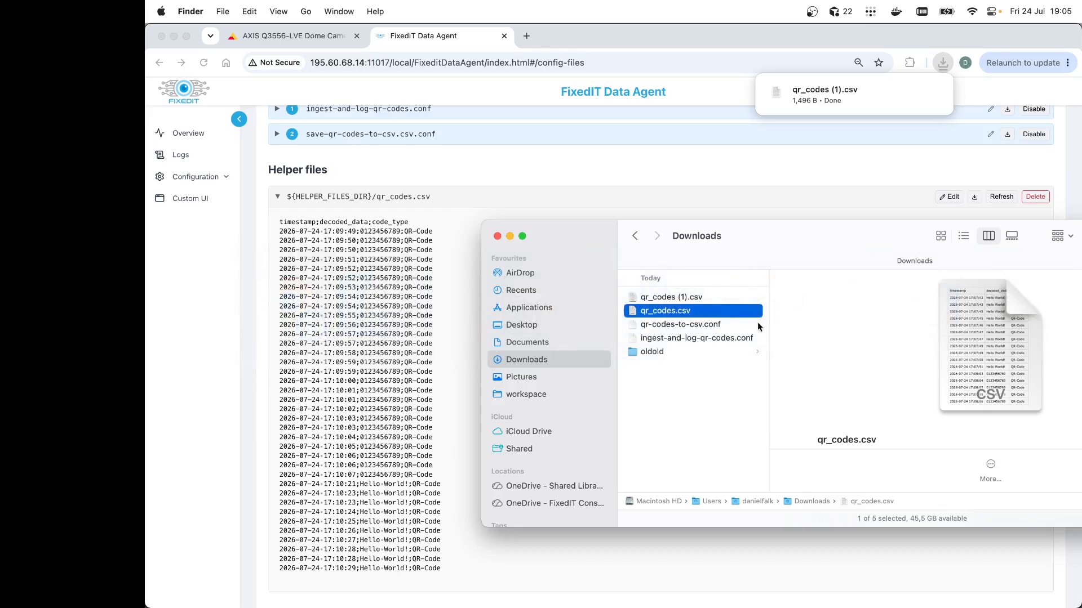
Open the downloaded qr_codes (1).csv file with Microsoft Excel
click(677, 296)
right_click(678, 297)
mouse_move(745, 319)
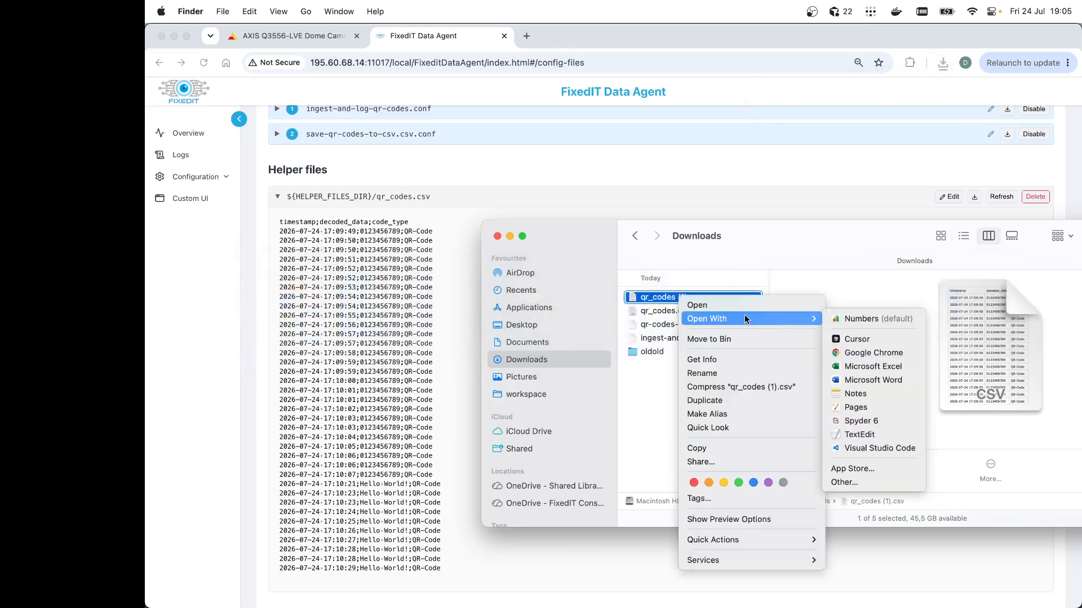
click(891, 368)
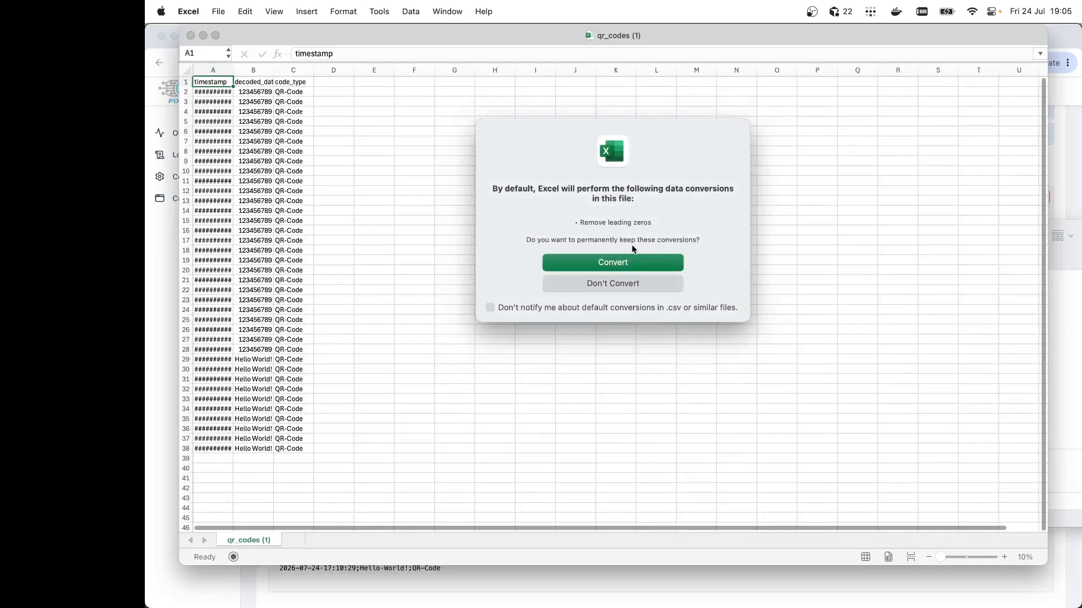
click(627, 265)
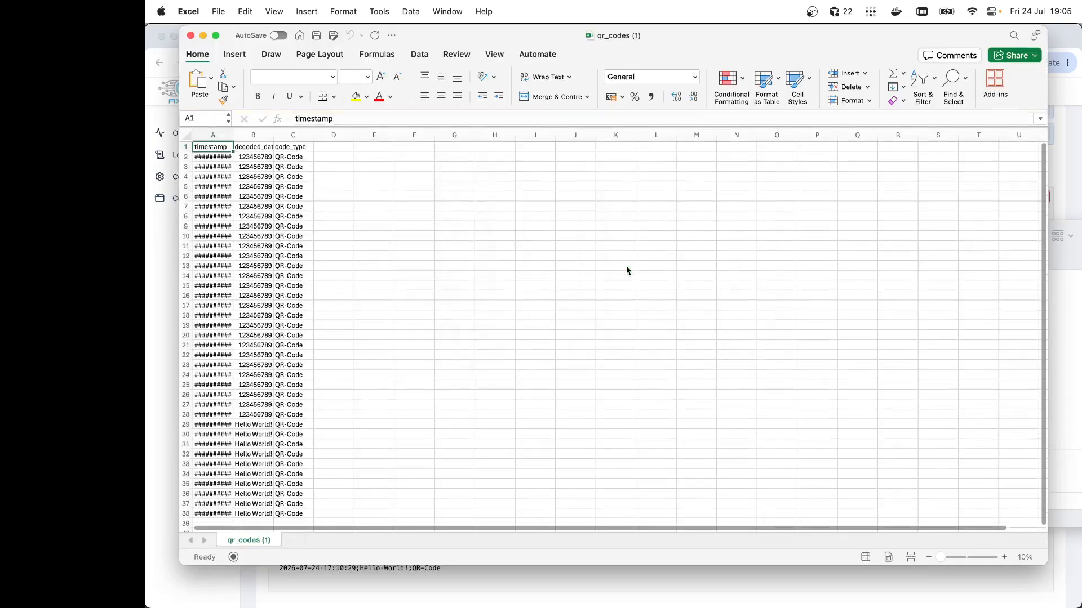
Autofit the widths of columns A to C so the timestamps are readable
drag(232, 154, 393, 153)
click(372, 154)
click(389, 165)
click(493, 215)
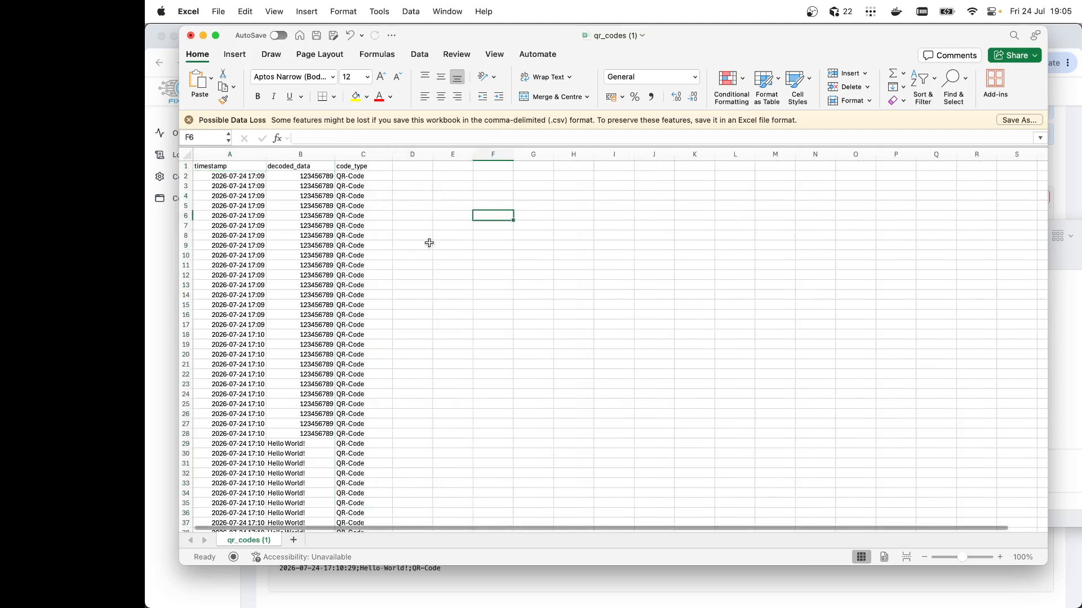
Select the data range A1:C38 and format it as a table with headers
click(212, 165)
scroll(431, 327, down, 3)
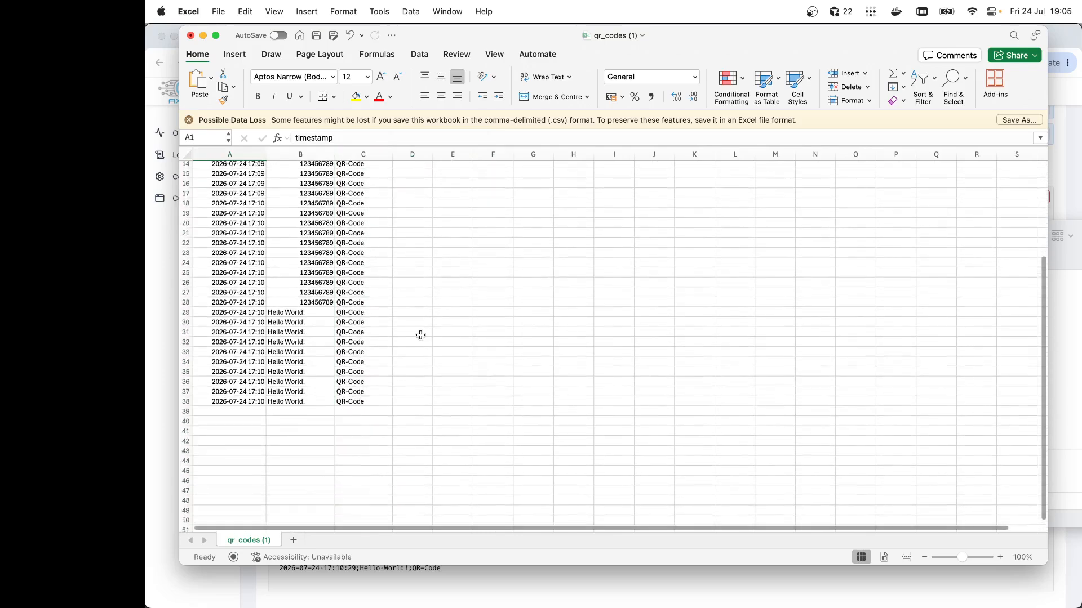
shift+click(369, 402)
scroll(369, 402, up, 3)
scroll(369, 402, up, 3)
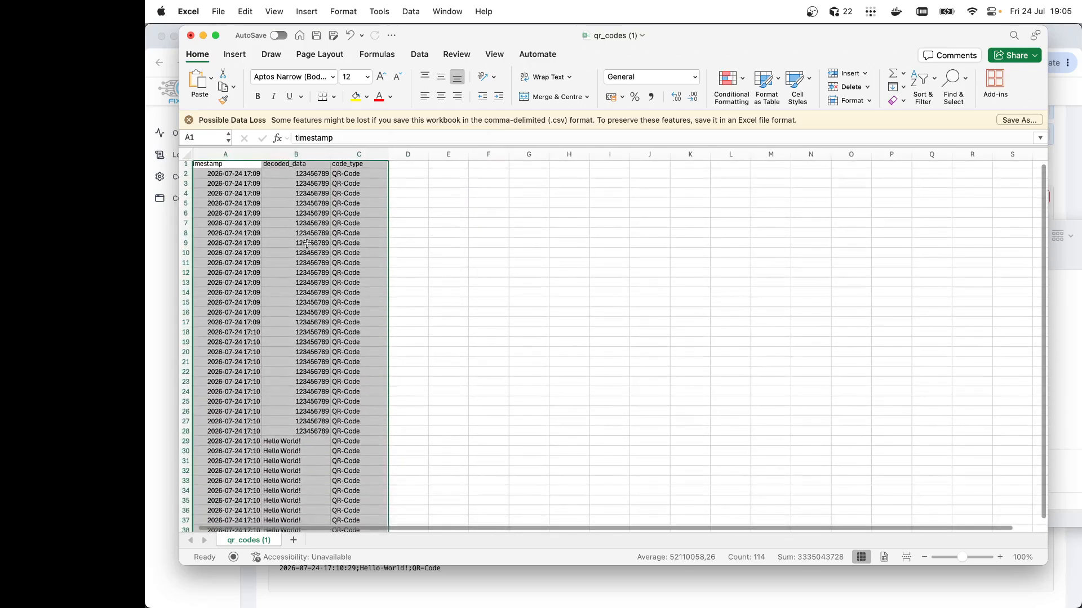
click(235, 54)
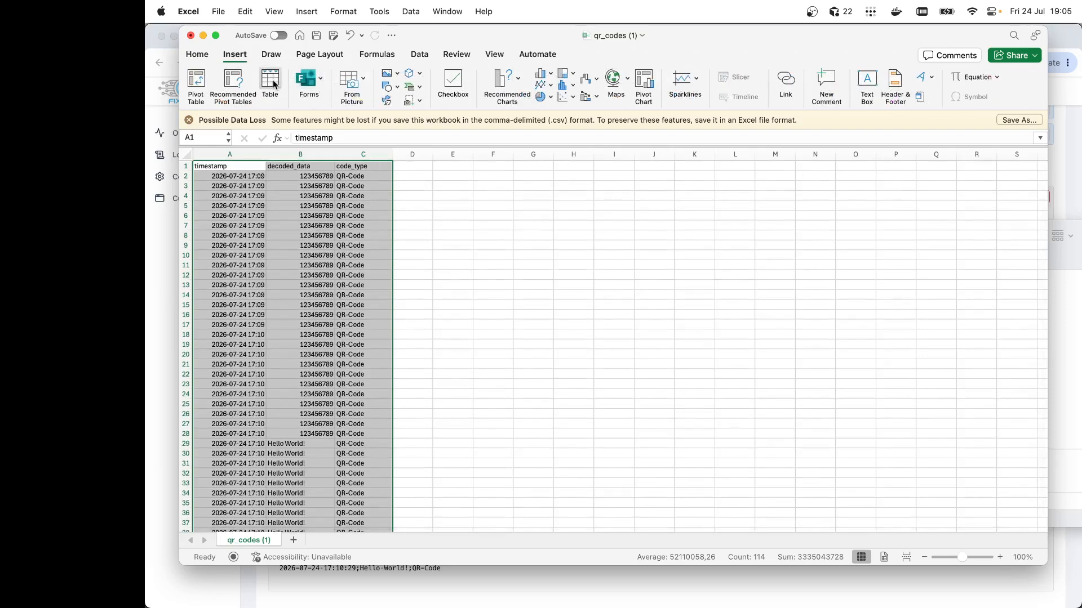
click(271, 84)
click(657, 234)
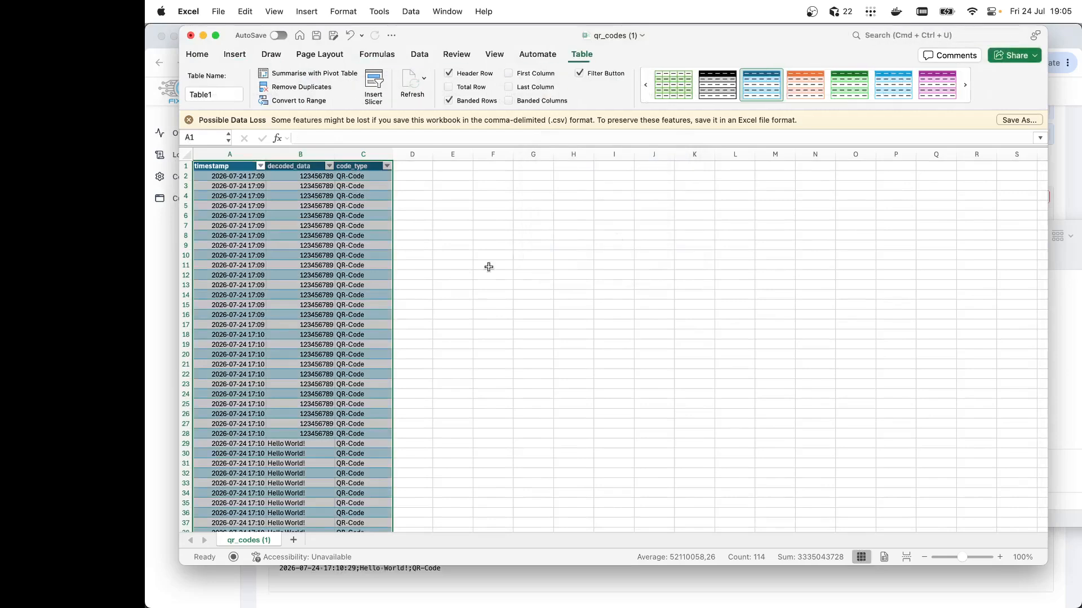
click(536, 256)
Try filtering the decoded_data column by each value in turn, then restore all rows
click(261, 166)
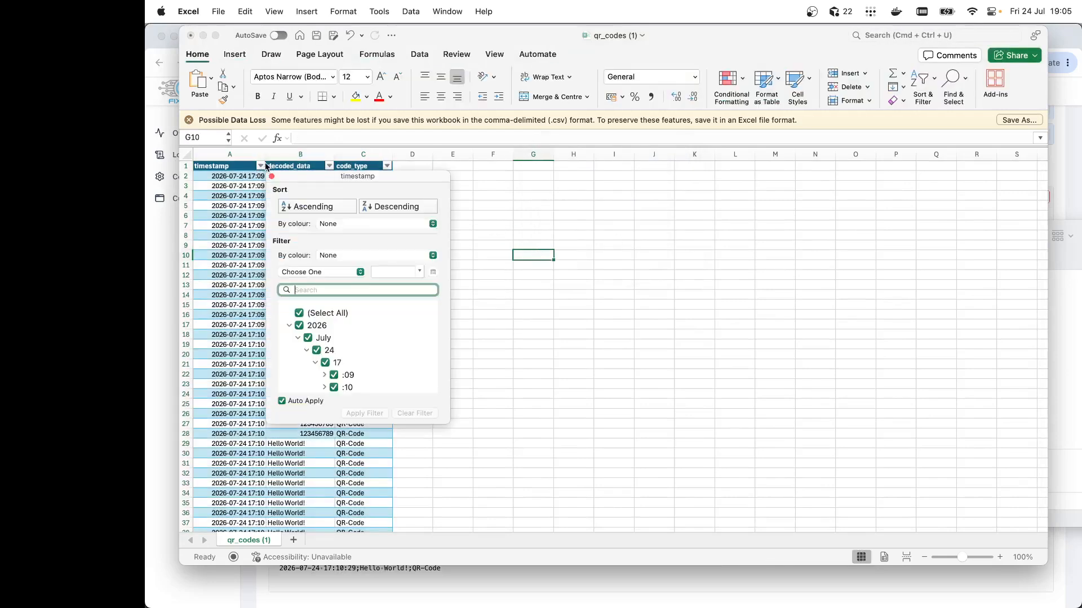
click(261, 166)
click(329, 166)
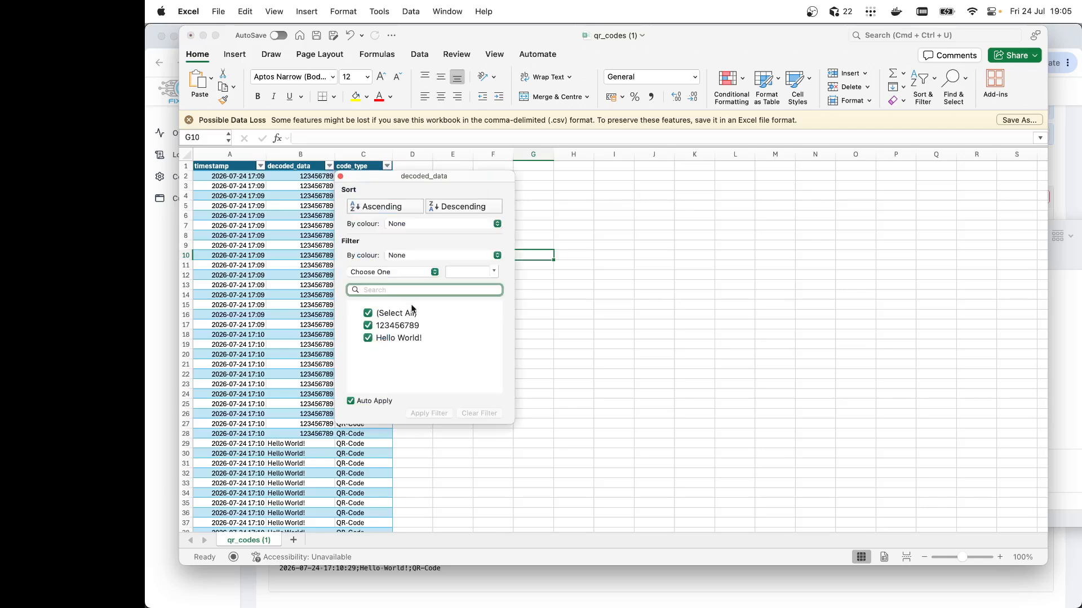
click(366, 326)
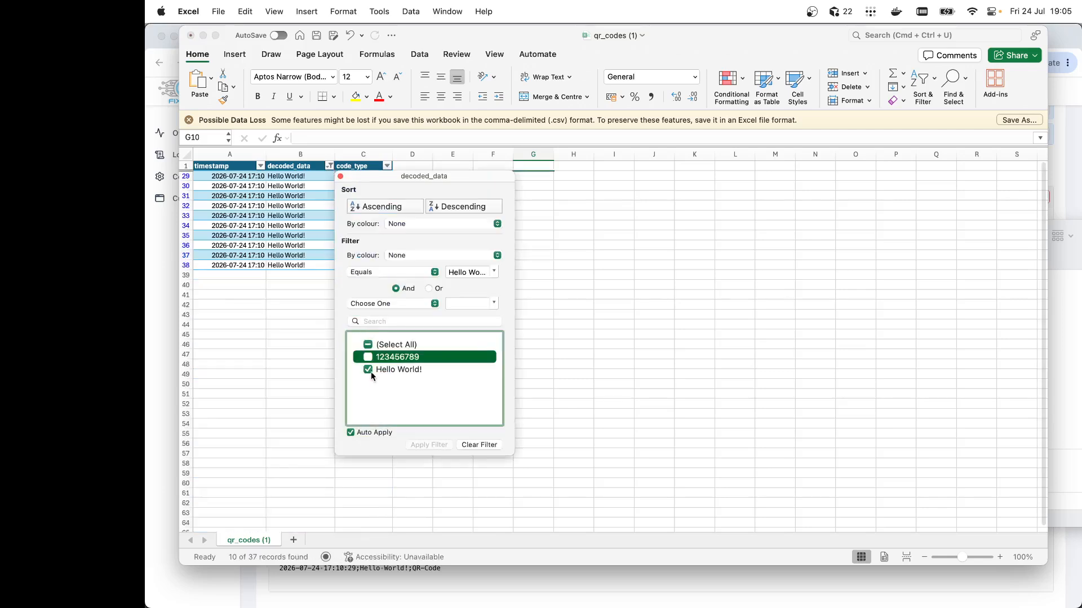
key(space)
click(367, 339)
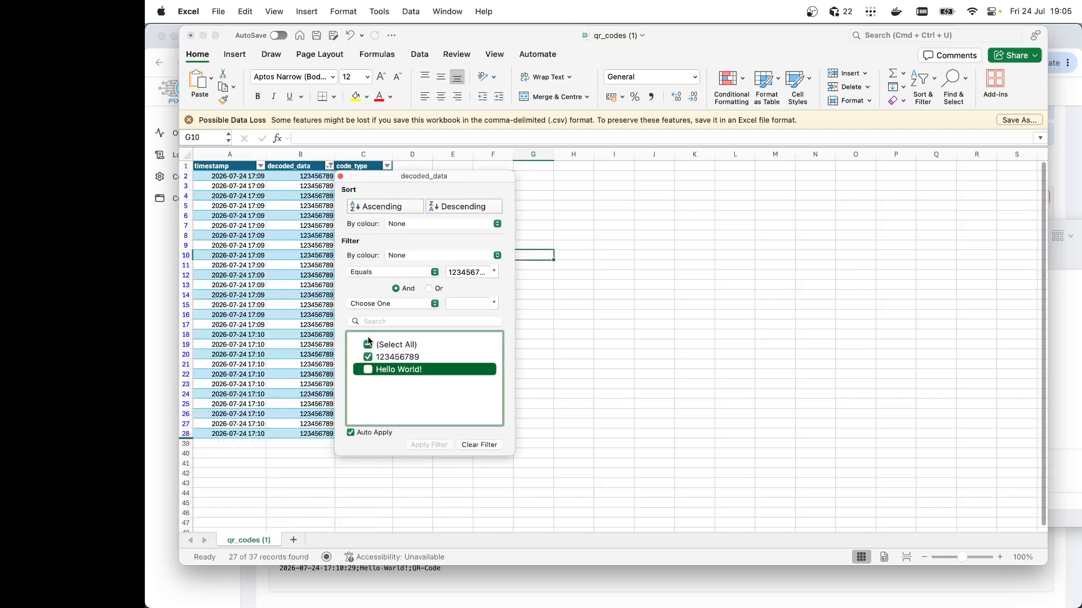
click(369, 370)
click(624, 377)
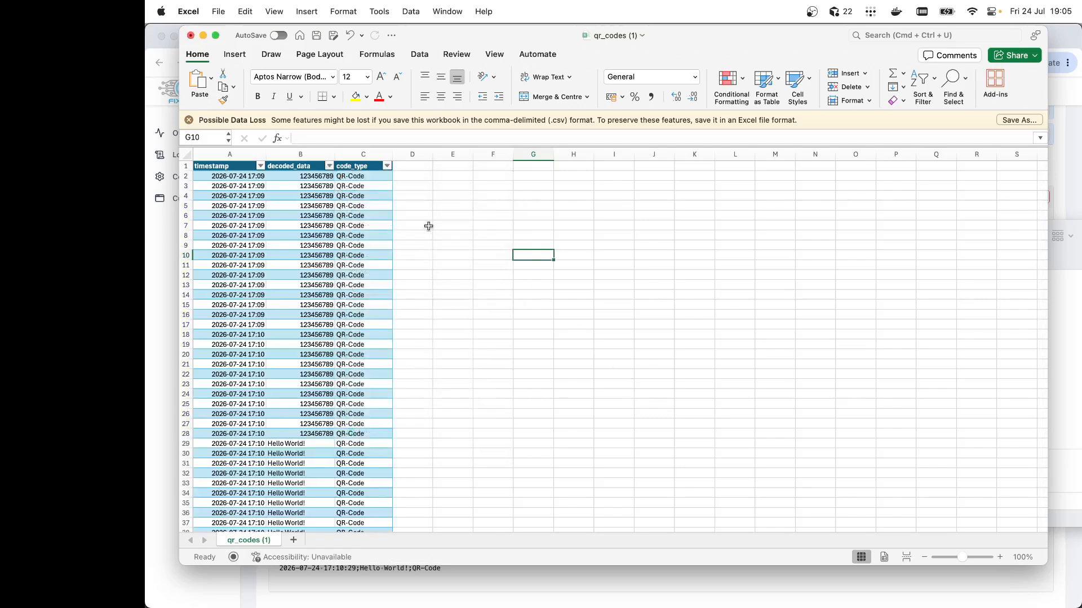
Insert a PivotTable from Table1 on the existing worksheet at cell F2
scroll(424, 480, down, 5)
scroll(425, 480, up, 5)
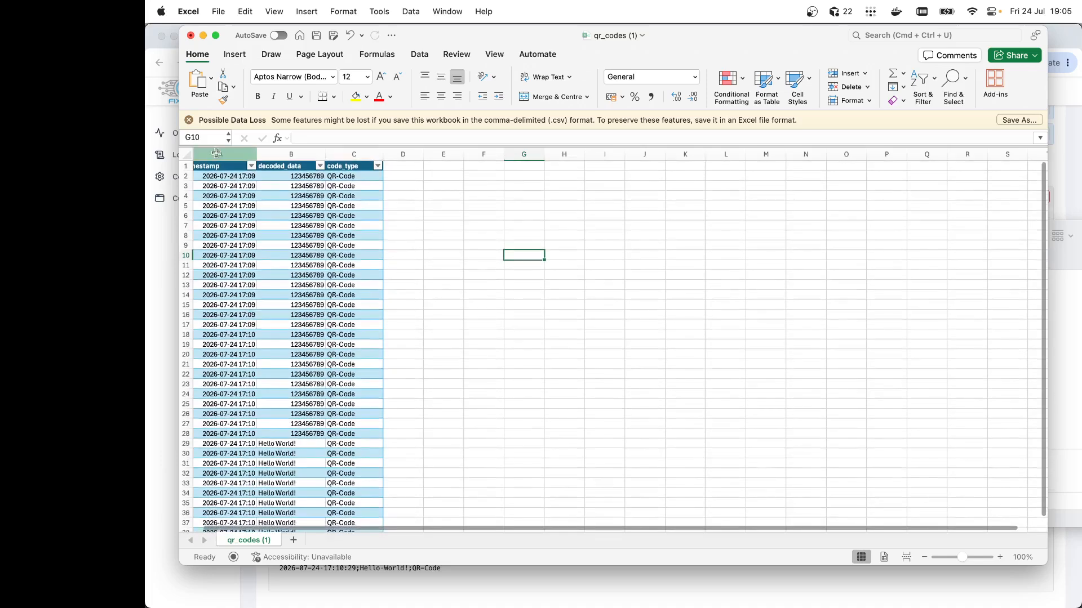
click(218, 172)
click(235, 54)
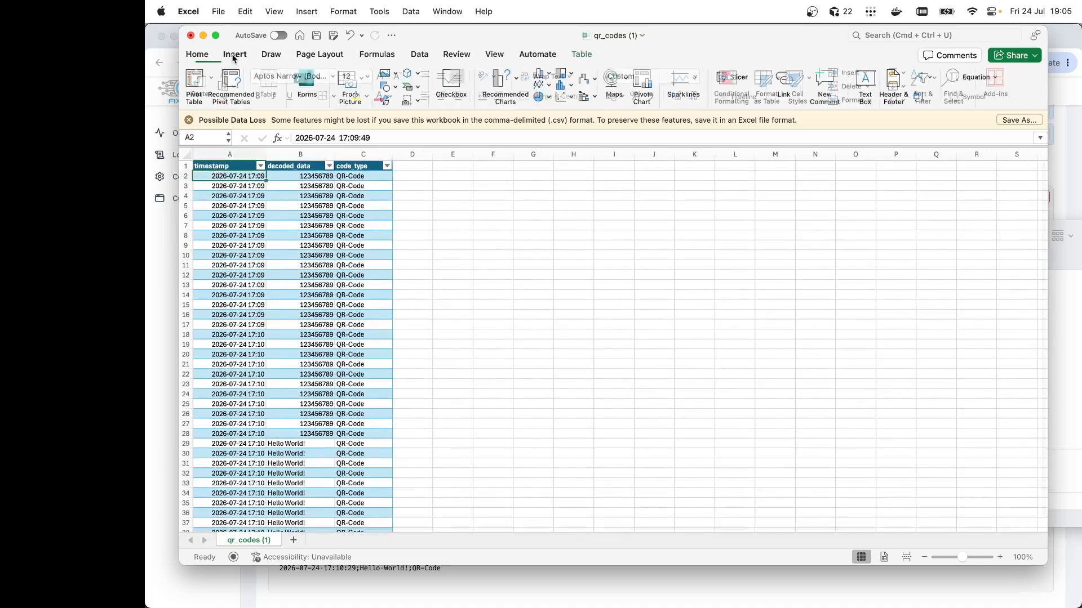
click(196, 85)
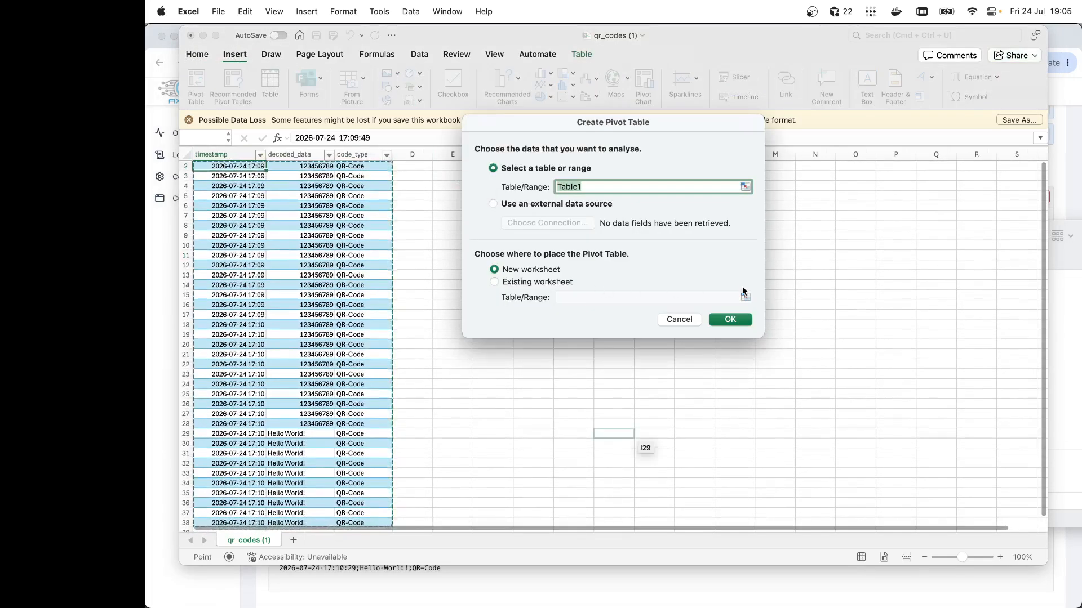
click(495, 282)
click(743, 298)
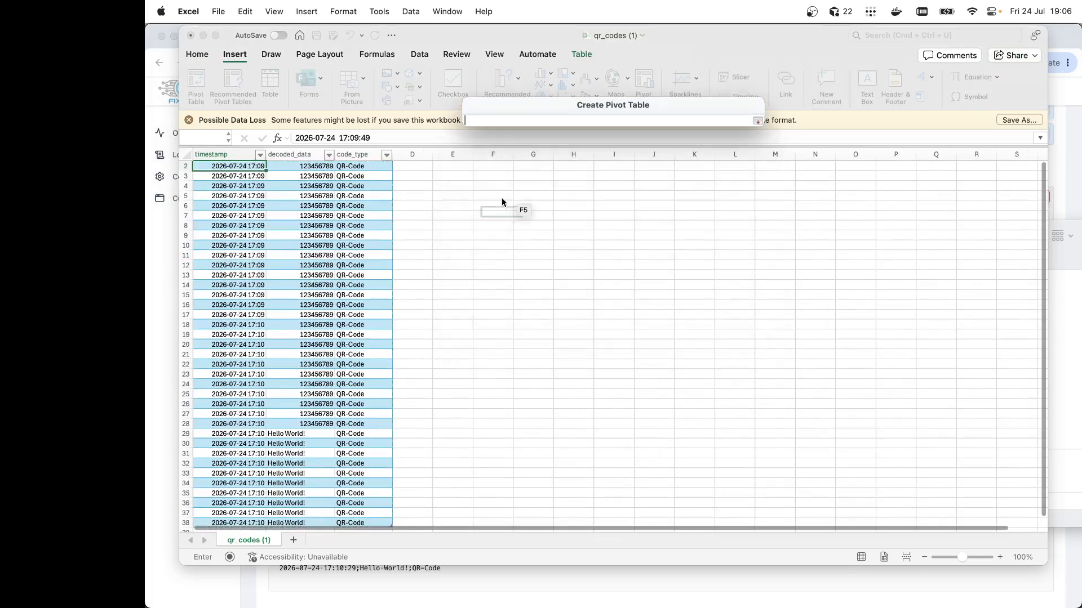
click(481, 168)
click(757, 121)
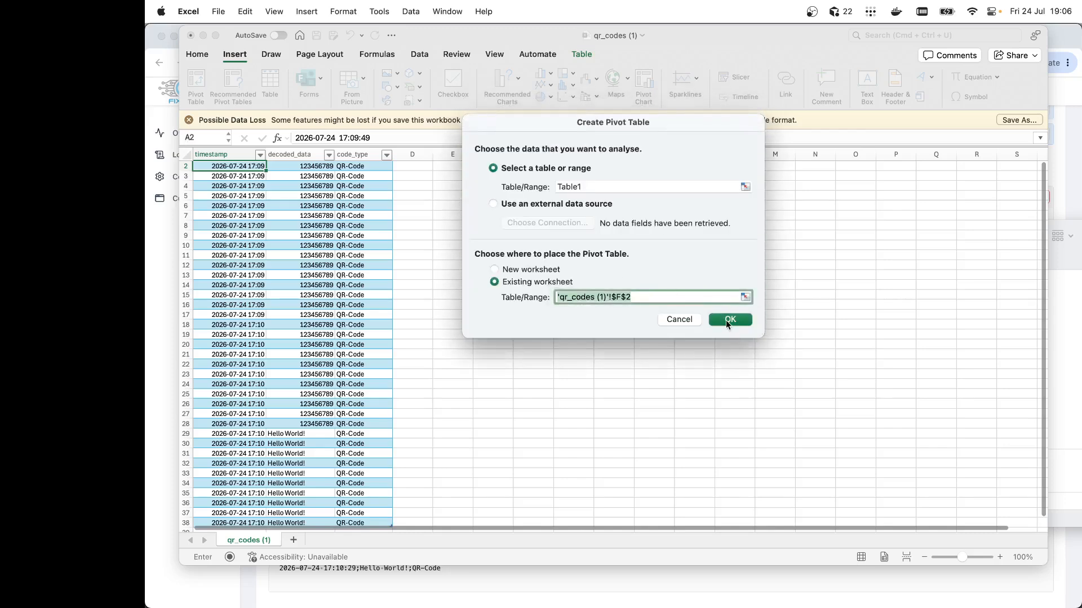
click(729, 319)
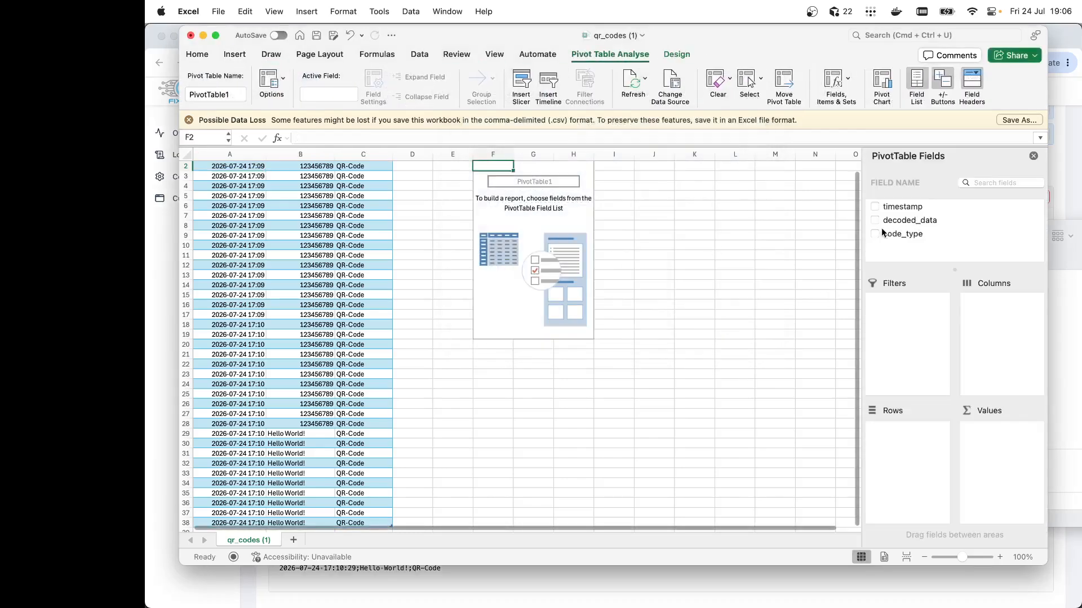
Add decoded_data and code_type as row fields of the PivotTable and close the field list
scroll(385, 219, up, 1)
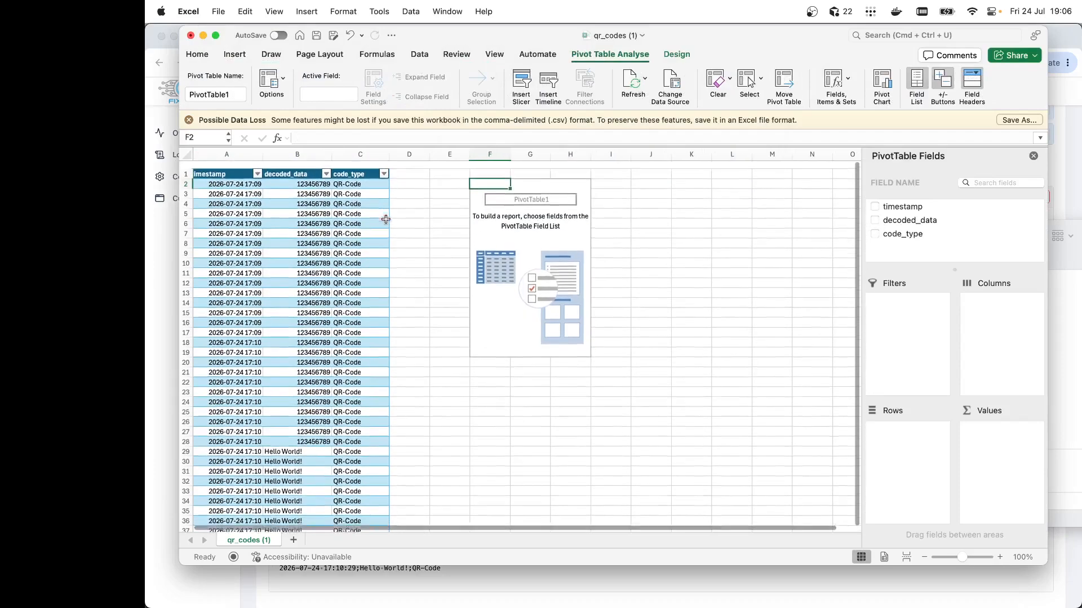
click(874, 220)
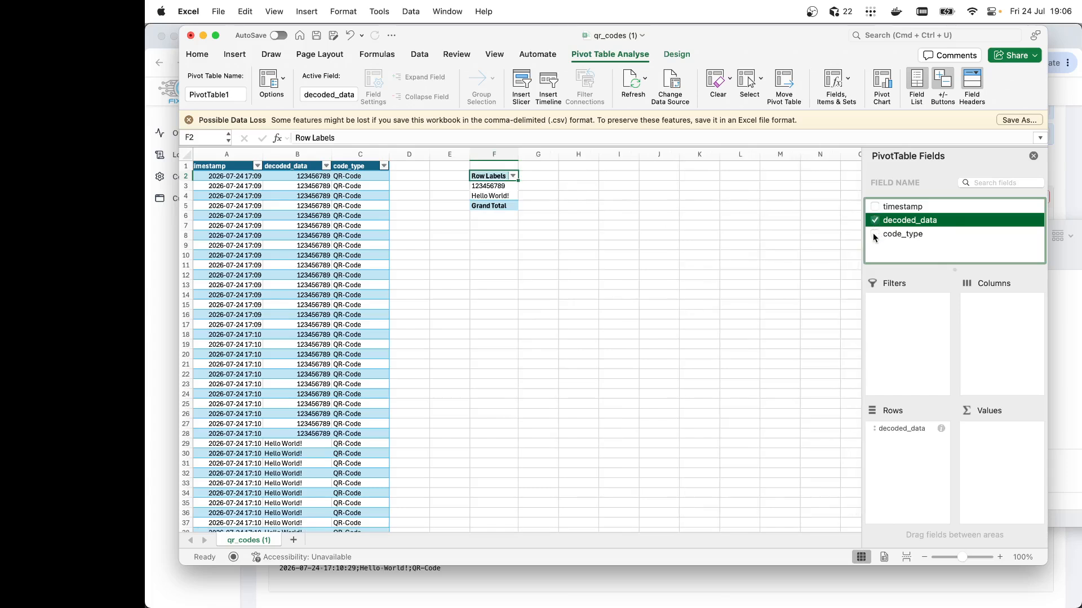
click(874, 234)
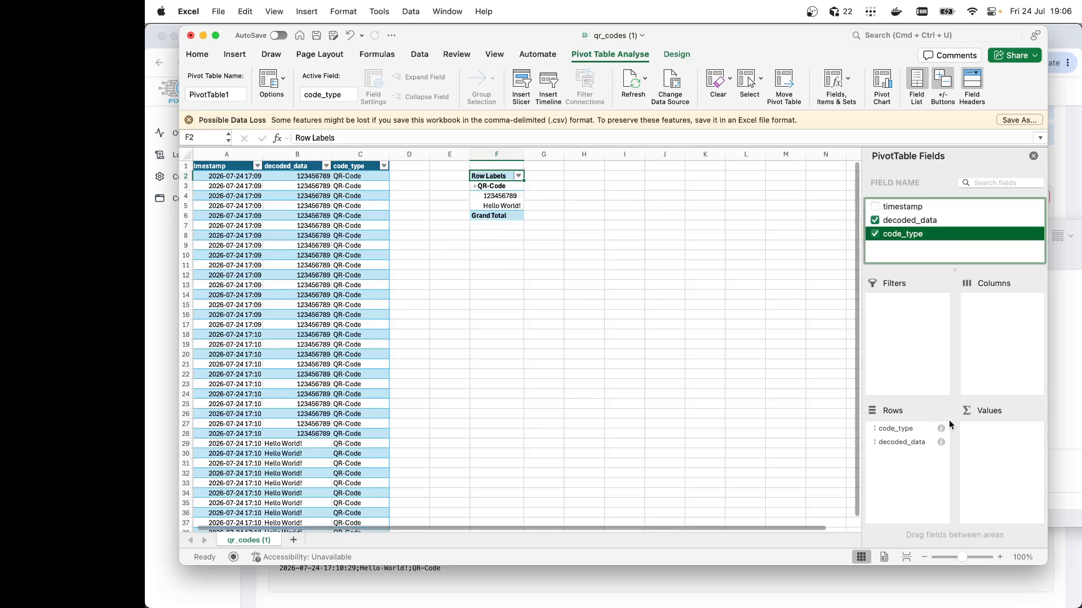
click(1033, 156)
click(624, 354)
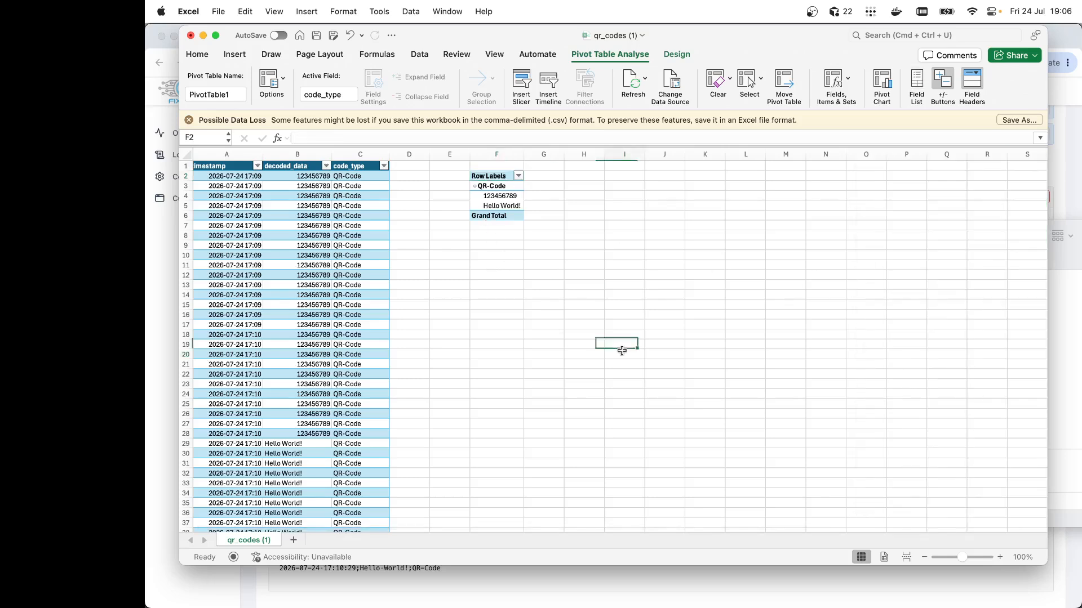
Select the timestamp column and insert a 2D line chart from it
click(212, 167)
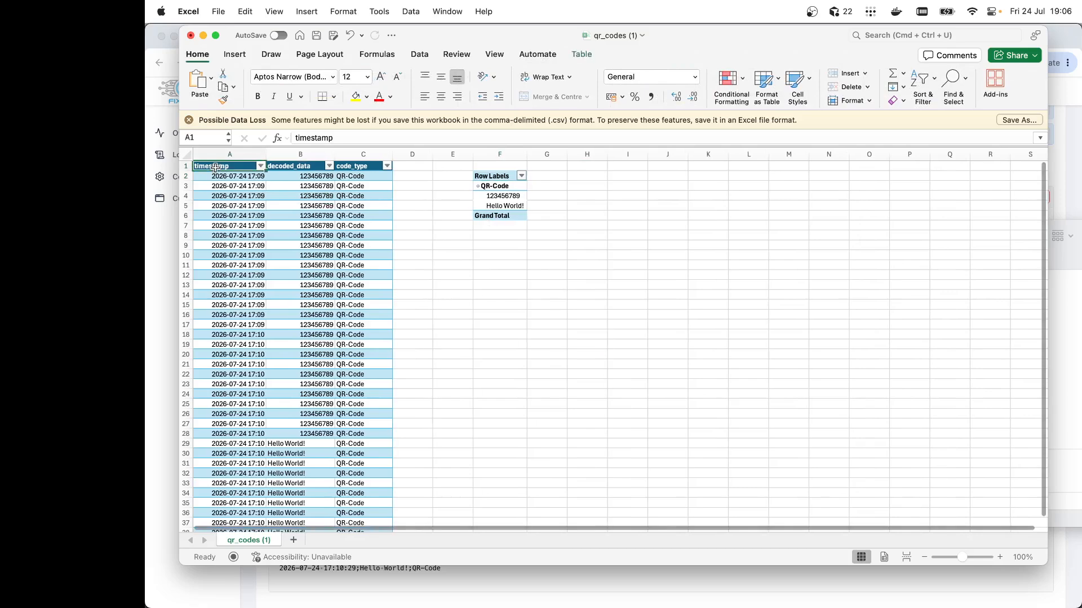
scroll(262, 435, down, 3)
scroll(262, 435, down, 4)
shift+click(236, 379)
scroll(489, 365, up, 6)
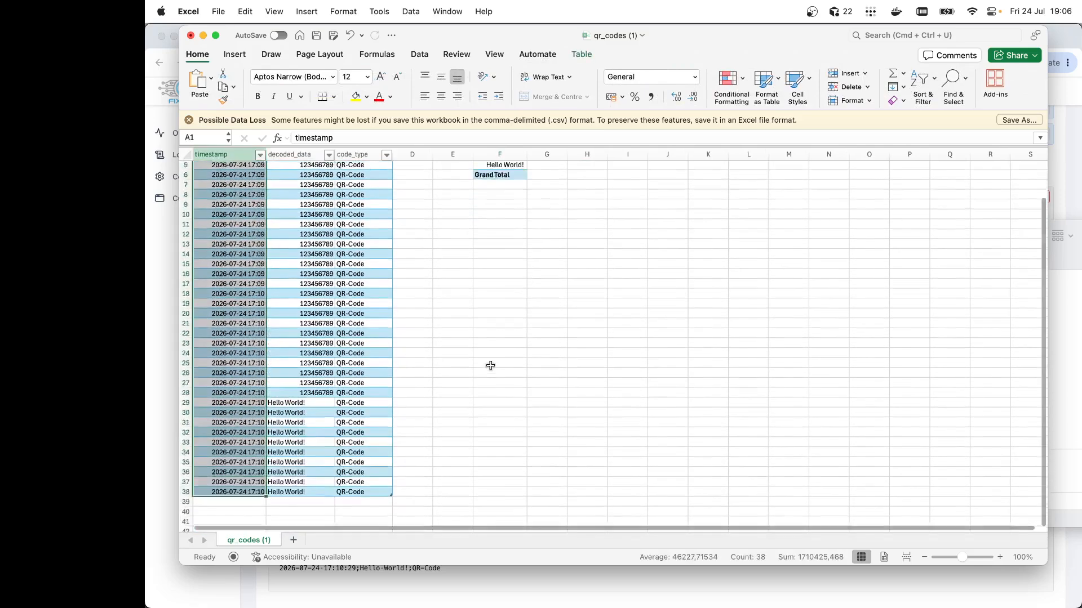
click(234, 54)
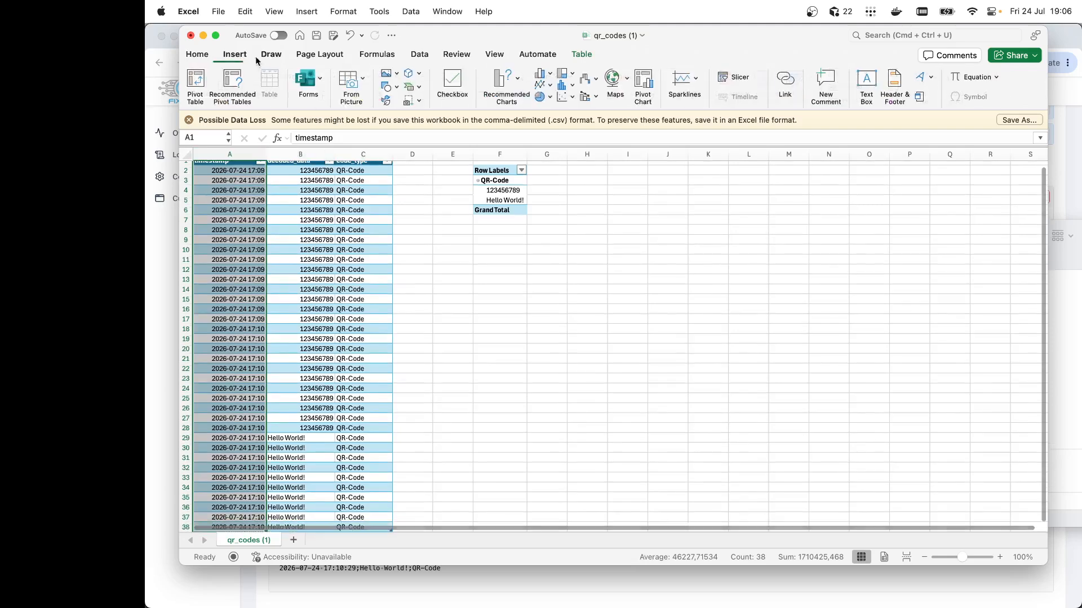
click(540, 87)
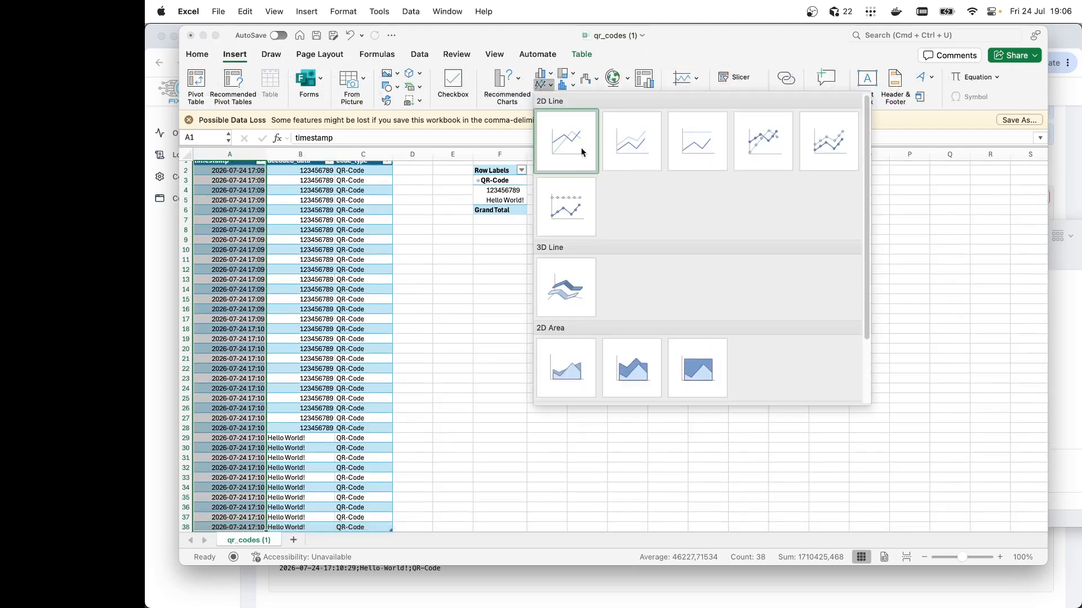
click(583, 152)
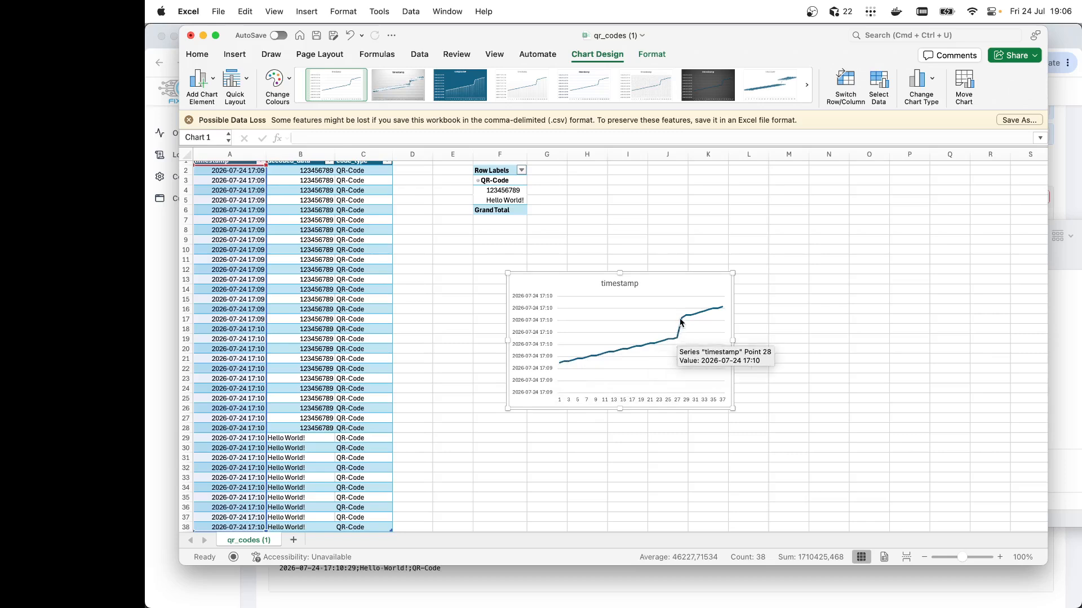
click(828, 289)
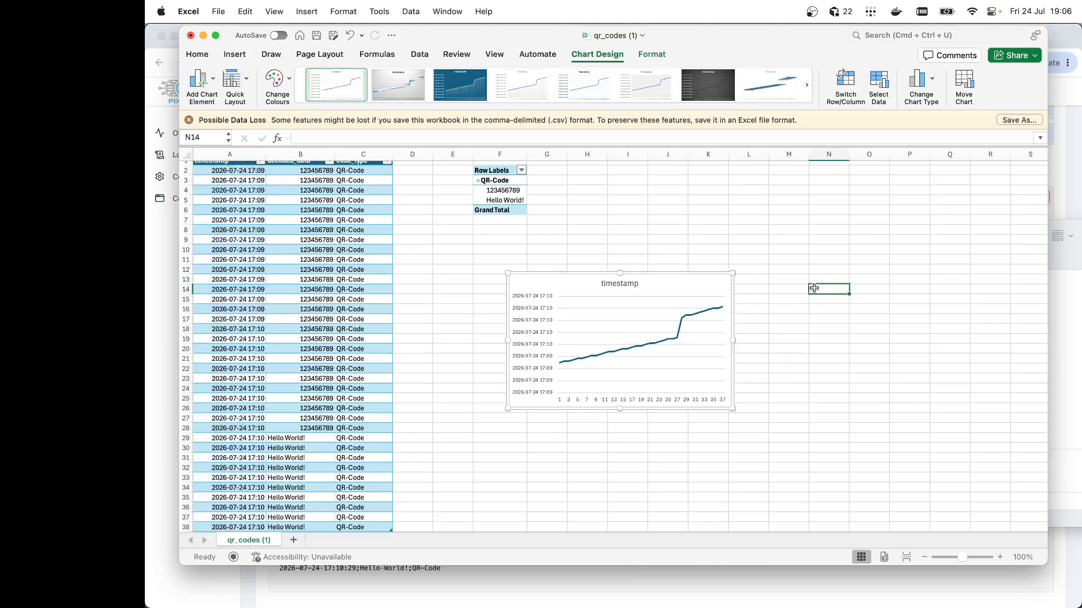
Select the decoded_data column and try inserting a line chart from it
scroll(727, 260, up, 1)
click(308, 177)
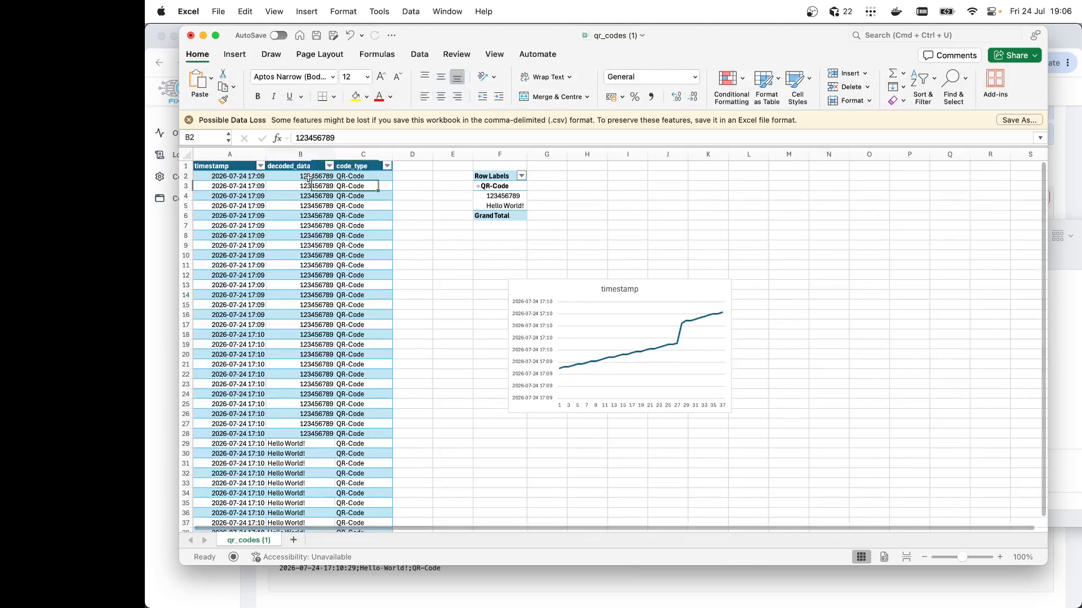
drag(294, 169, 311, 383)
scroll(312, 338, up, 5)
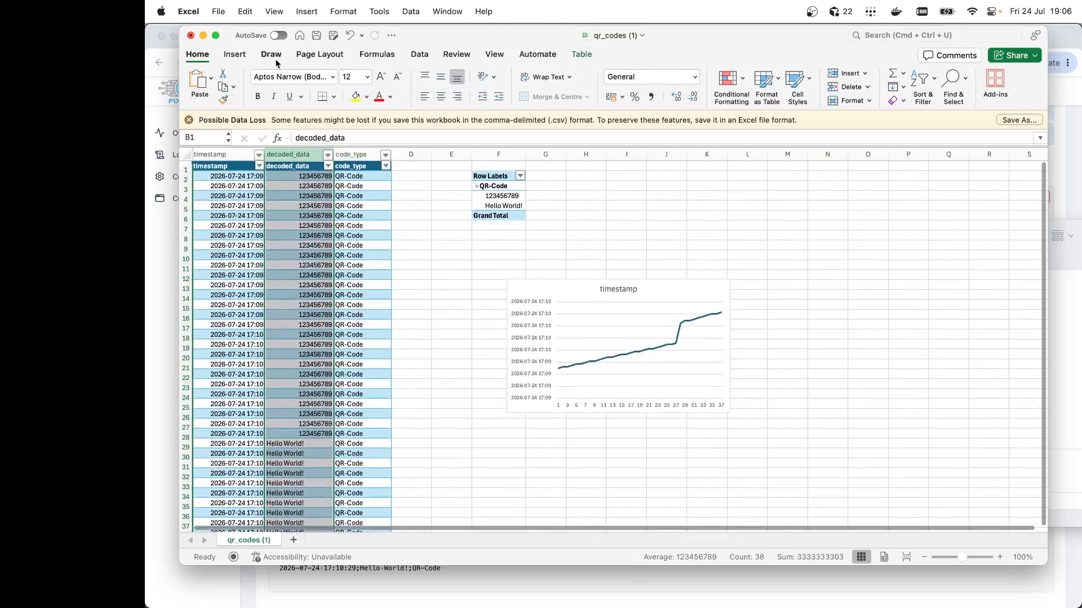
click(234, 54)
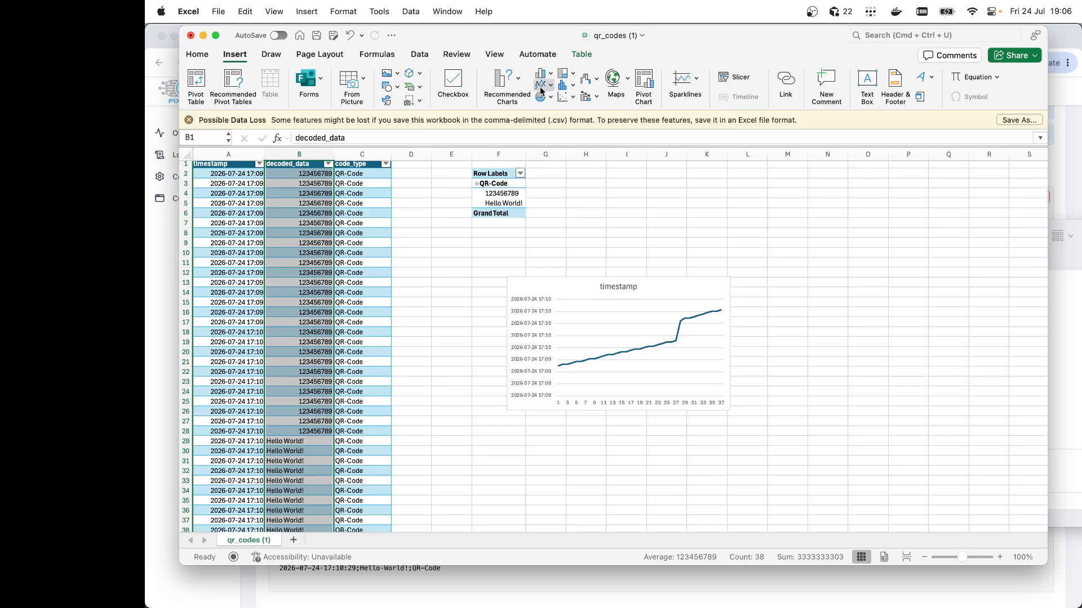
click(544, 97)
click(567, 153)
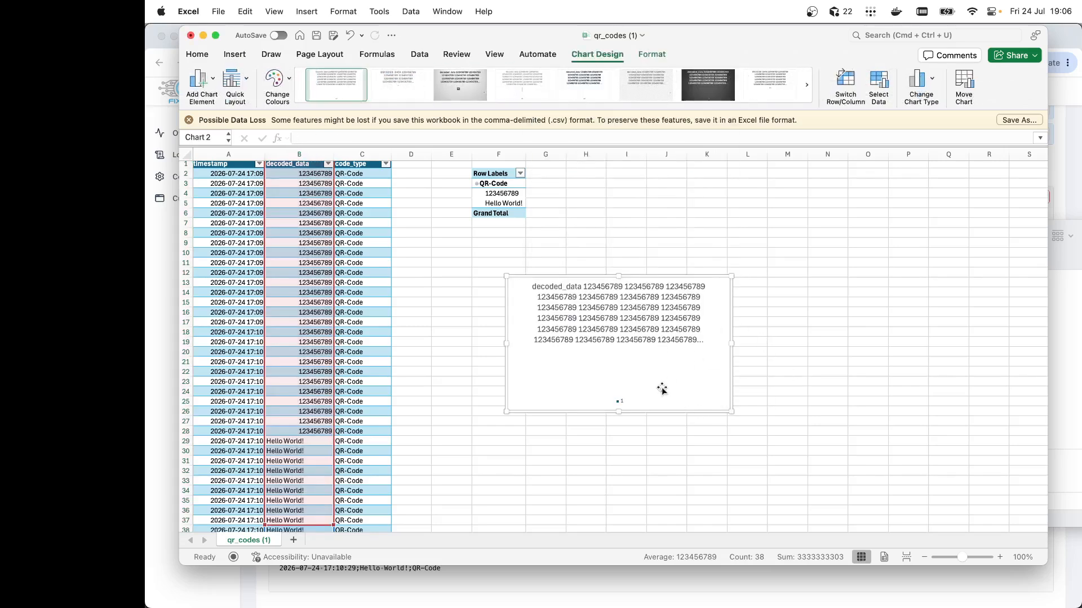
click(787, 391)
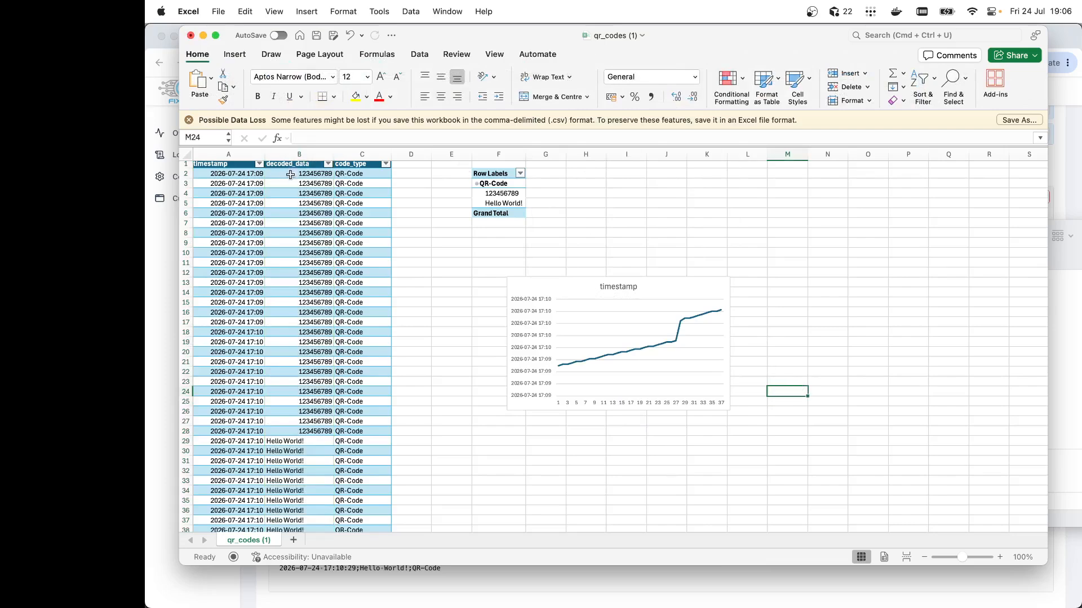
Select the decoded_data column, insert a 2D clustered column chart from it, then delete that chart
click(290, 164)
scroll(296, 282, down, 5)
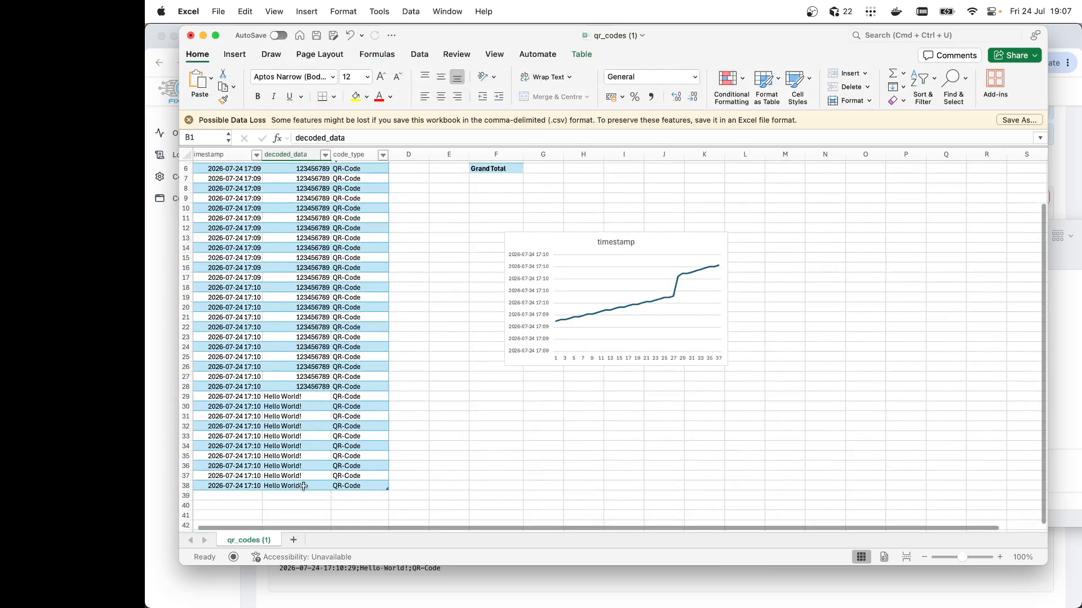
shift+click(304, 487)
scroll(303, 338, up, 4)
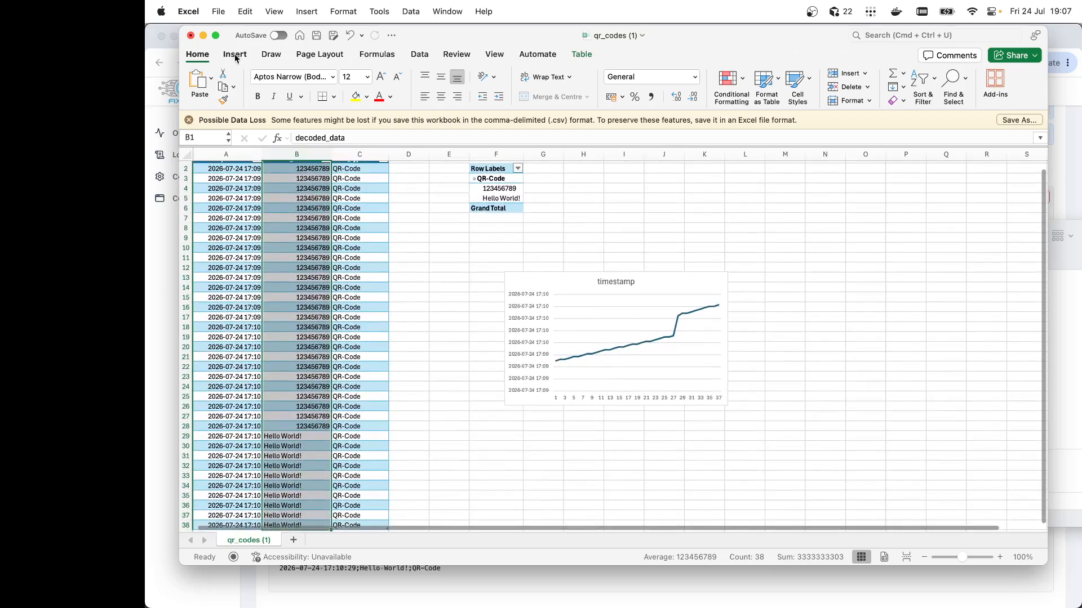
click(235, 54)
click(540, 75)
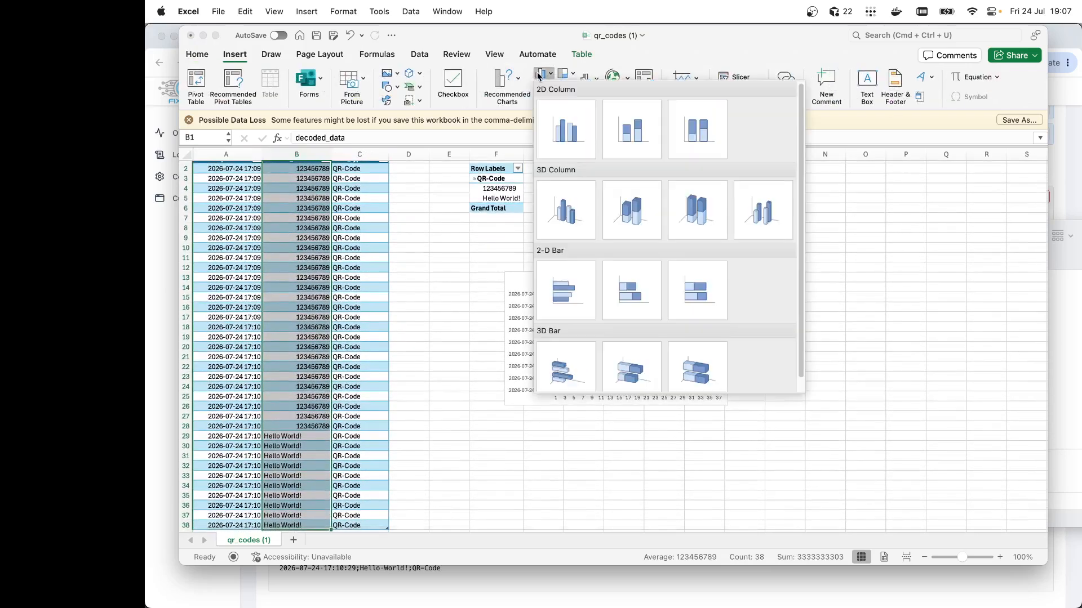
click(580, 141)
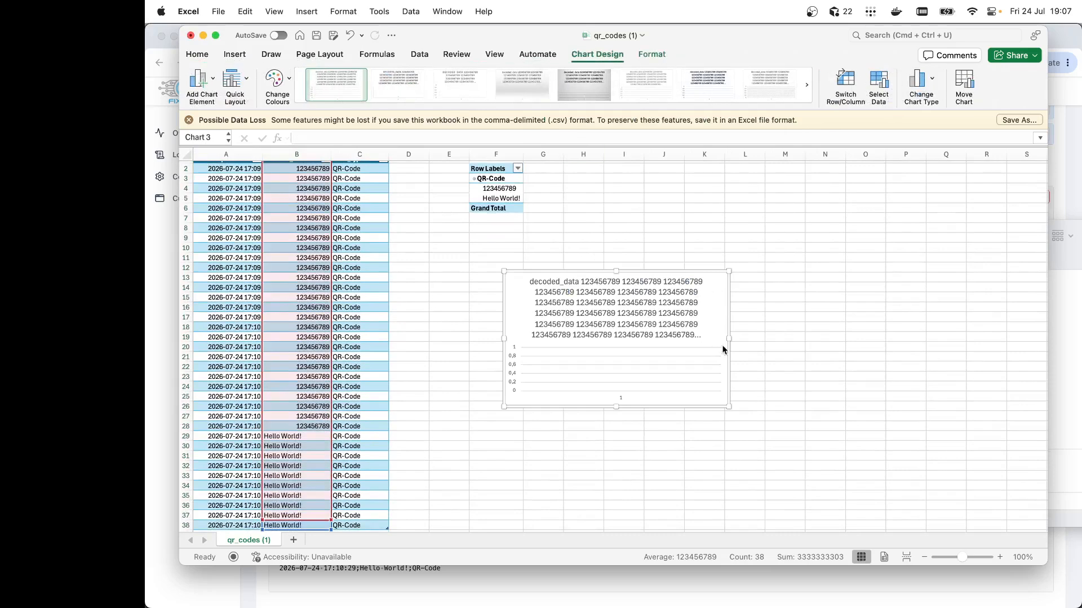
click(694, 306)
click(715, 318)
key(Delete)
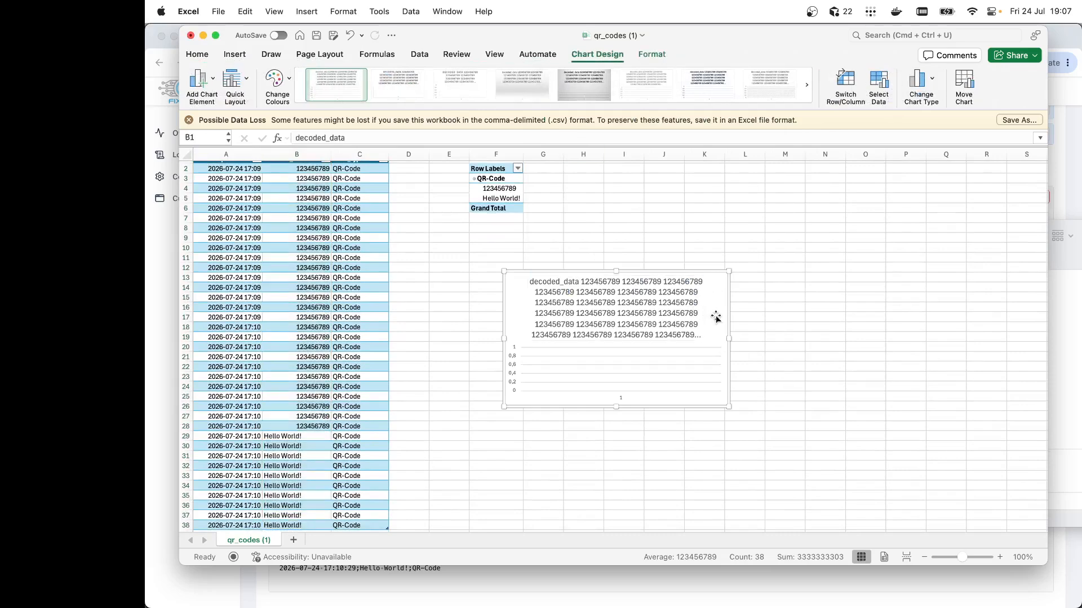
click(785, 317)
scroll(564, 364, up, 1)
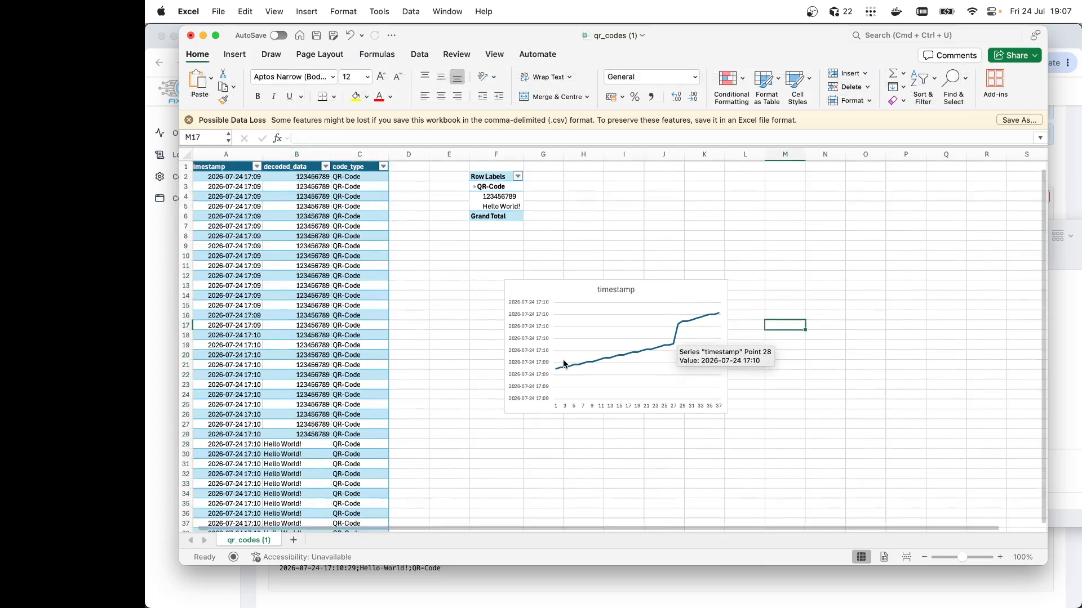
scroll(564, 365, right, 1)
click(454, 268)
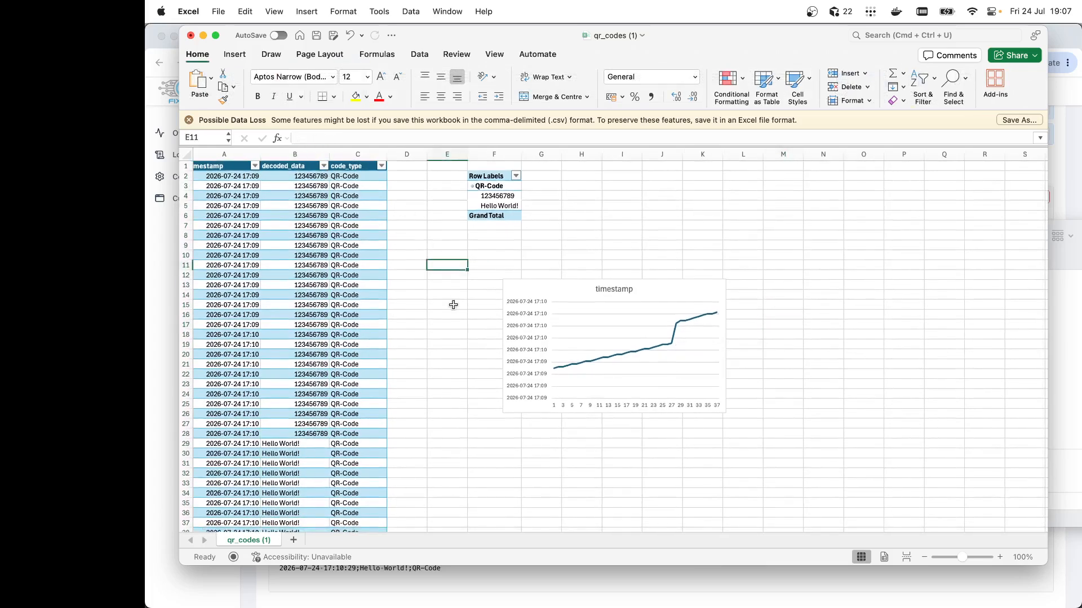
click(496, 323)
scroll(458, 296, left, 1)
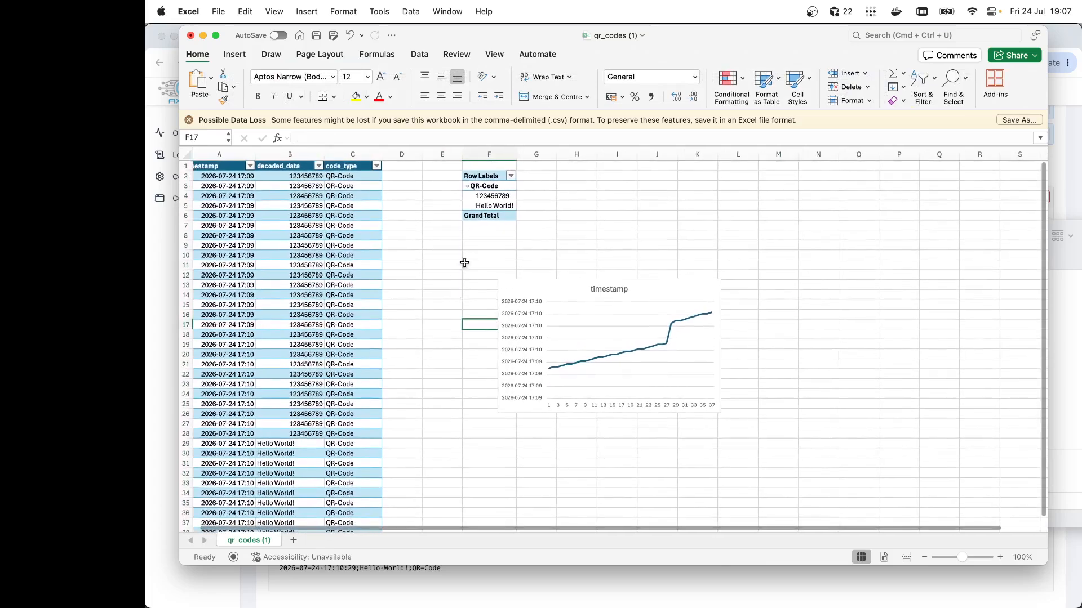
scroll(564, 293, down, 3)
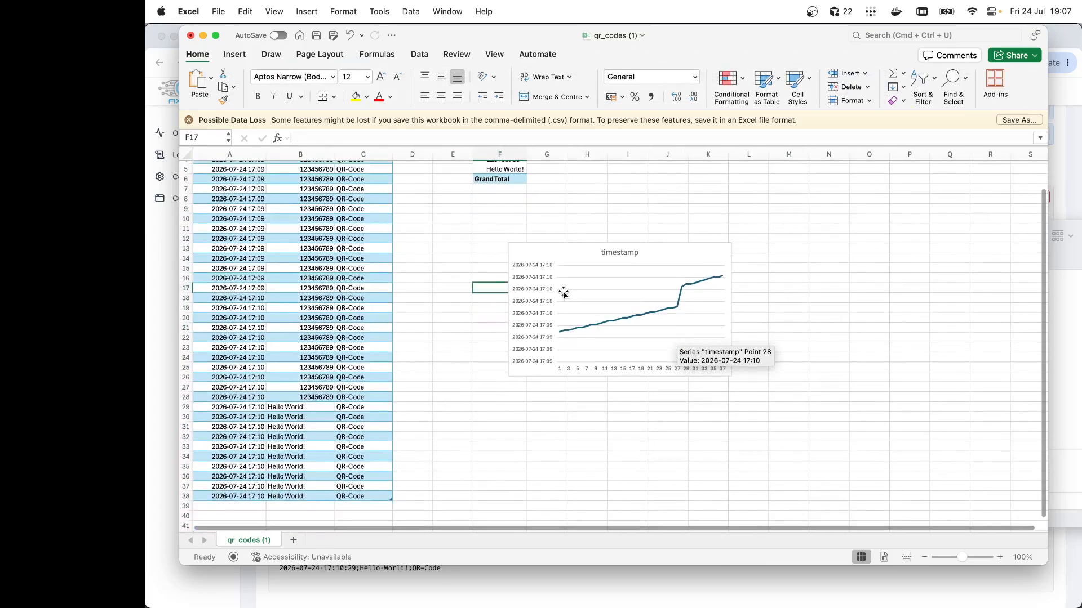
scroll(564, 293, up, 3)
scroll(564, 293, left, 1)
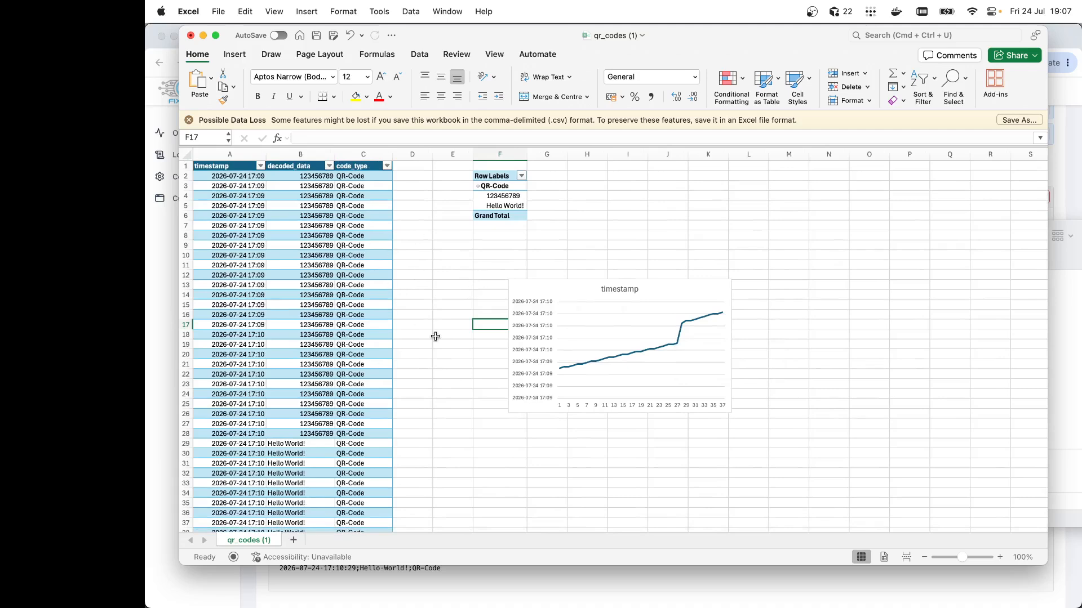
click(738, 275)
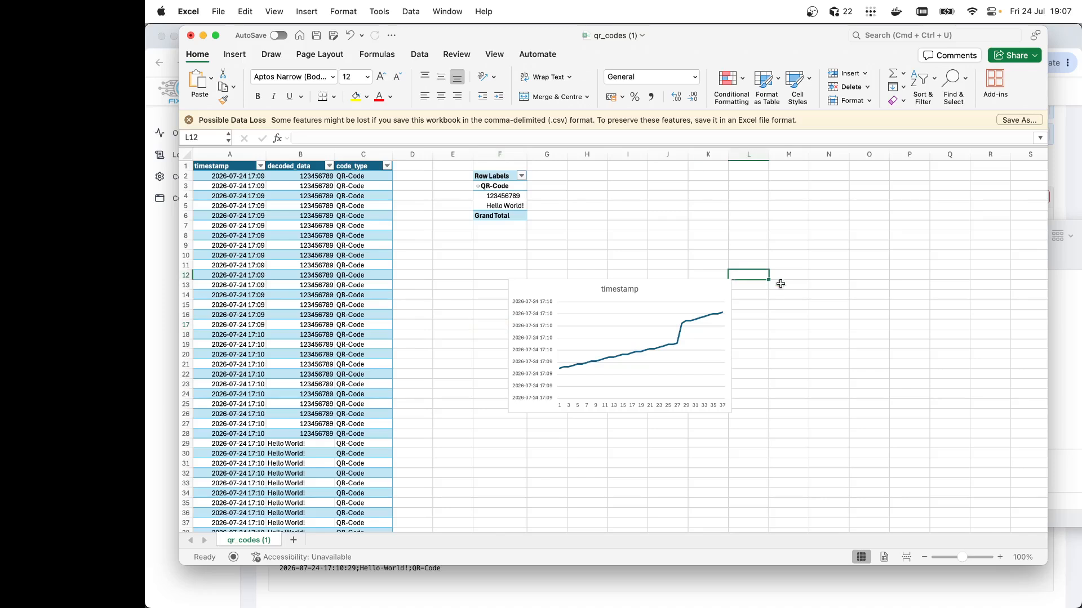